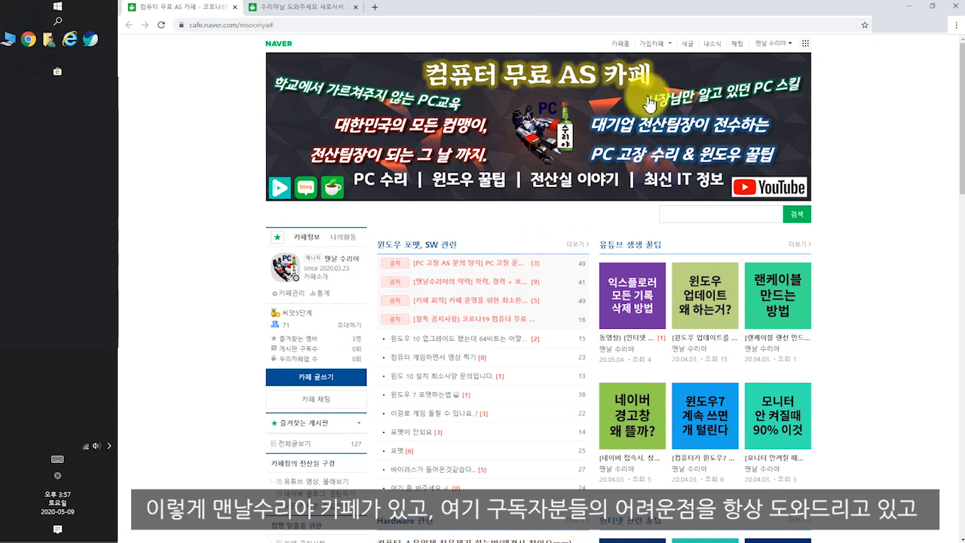
- Look through the computer AS cafe's home page, covering its question boards and PC tip posts
{"action": "scroll", "coordinate": [476, 277], "scroll_direction": "down", "scroll_amount": 1}
{"action": "scroll", "coordinate": [476, 273], "scroll_direction": "down", "scroll_amount": 6}
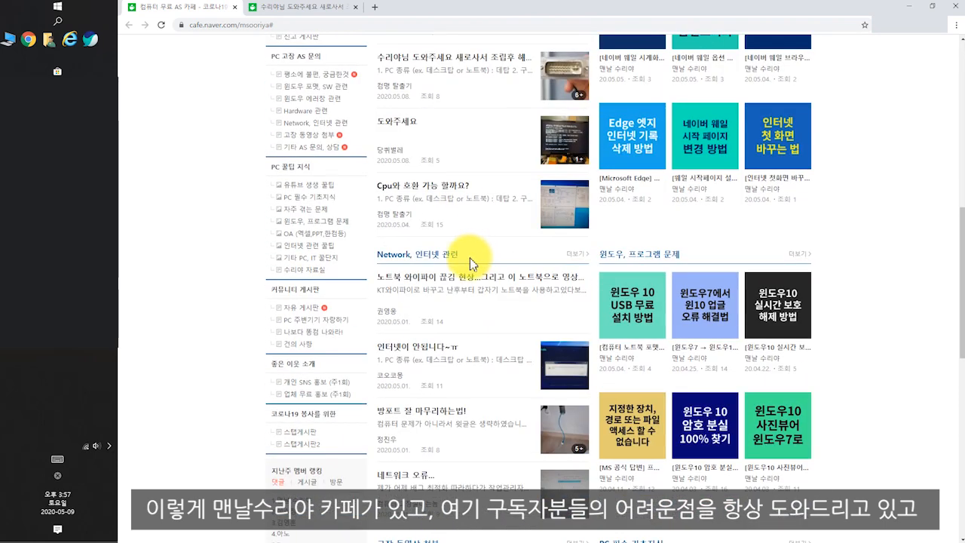
{"action": "scroll", "coordinate": [483, 353], "scroll_direction": "down", "scroll_amount": 2}
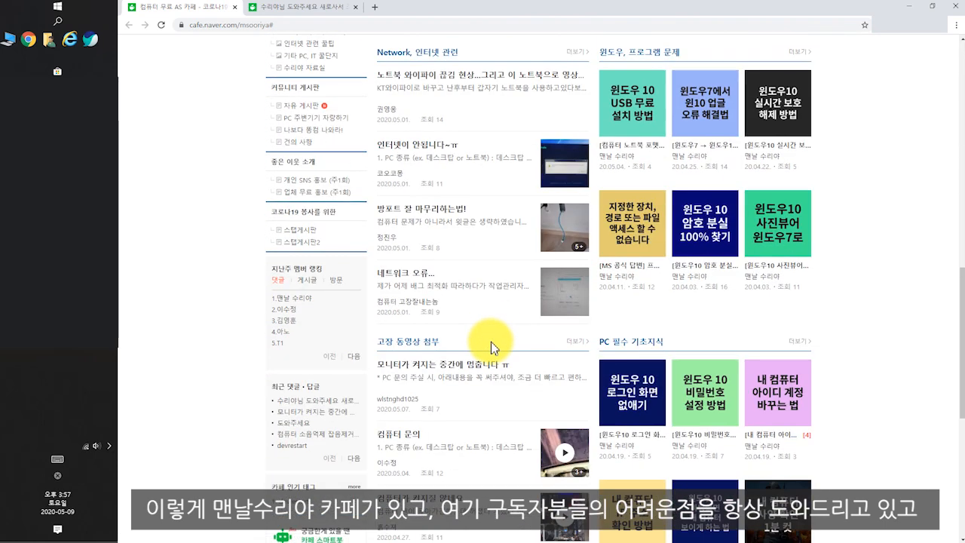
{"action": "scroll", "coordinate": [491, 343], "scroll_direction": "up", "scroll_amount": 1}
{"action": "scroll", "coordinate": [490, 342], "scroll_direction": "up", "scroll_amount": 8}
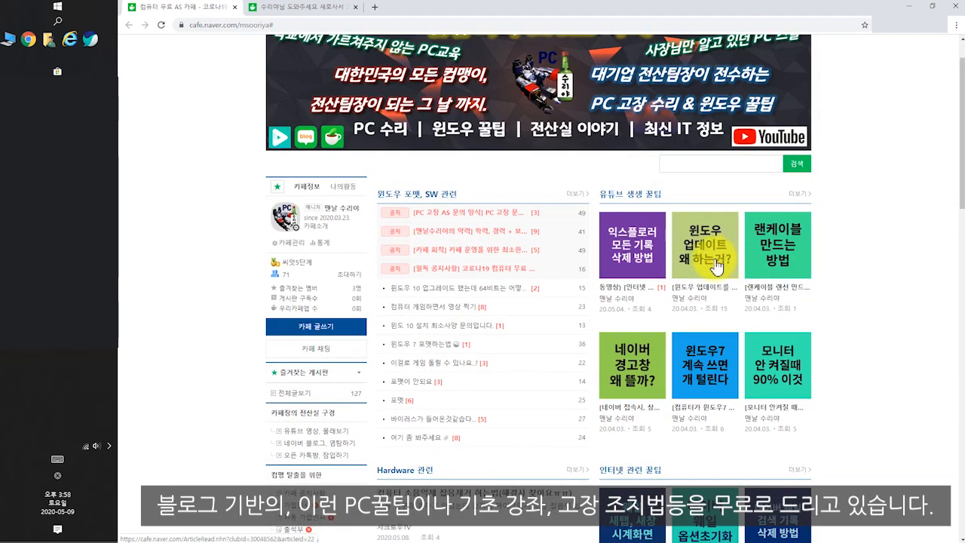
{"action": "scroll", "coordinate": [716, 249], "scroll_direction": "down", "scroll_amount": 3}
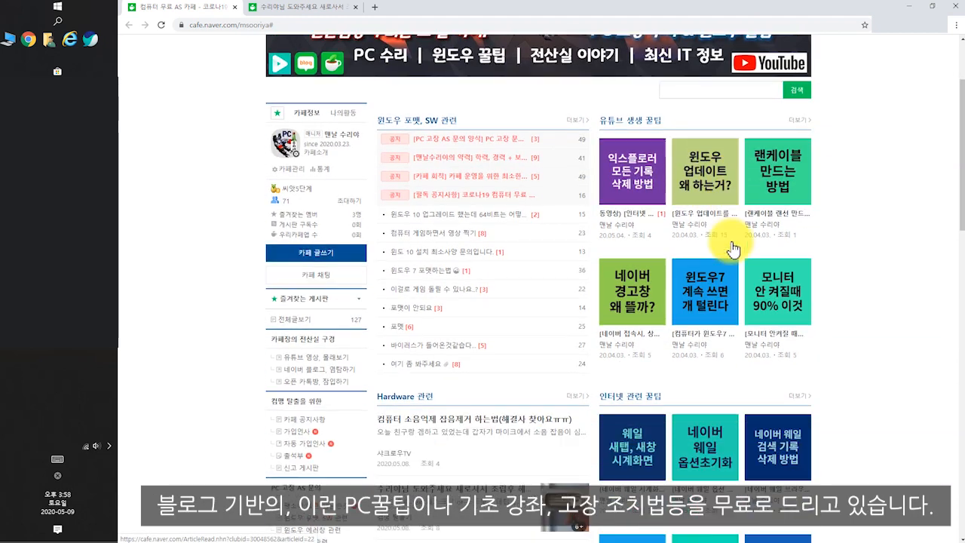
{"action": "scroll", "coordinate": [703, 258], "scroll_direction": "down", "scroll_amount": 8}
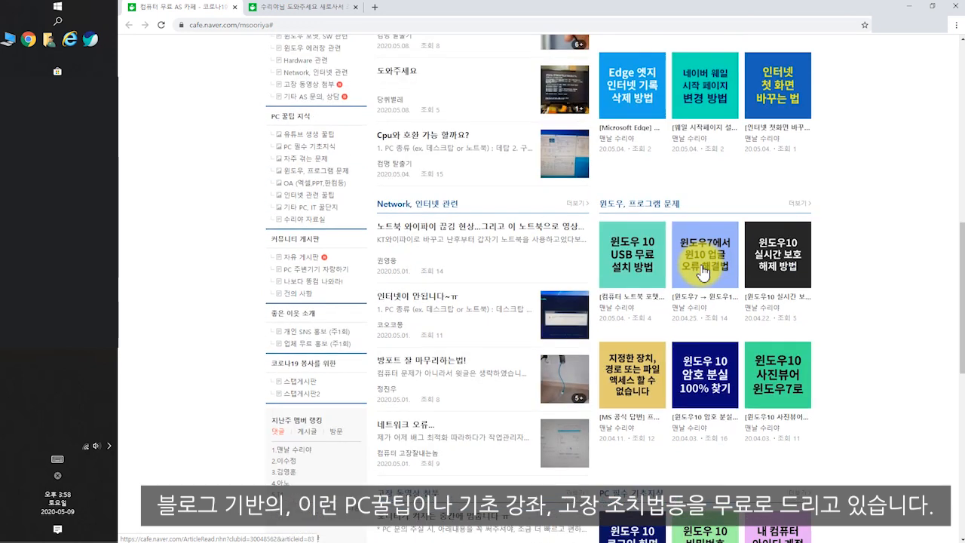
{"action": "scroll", "coordinate": [686, 259], "scroll_direction": "up", "scroll_amount": 3}
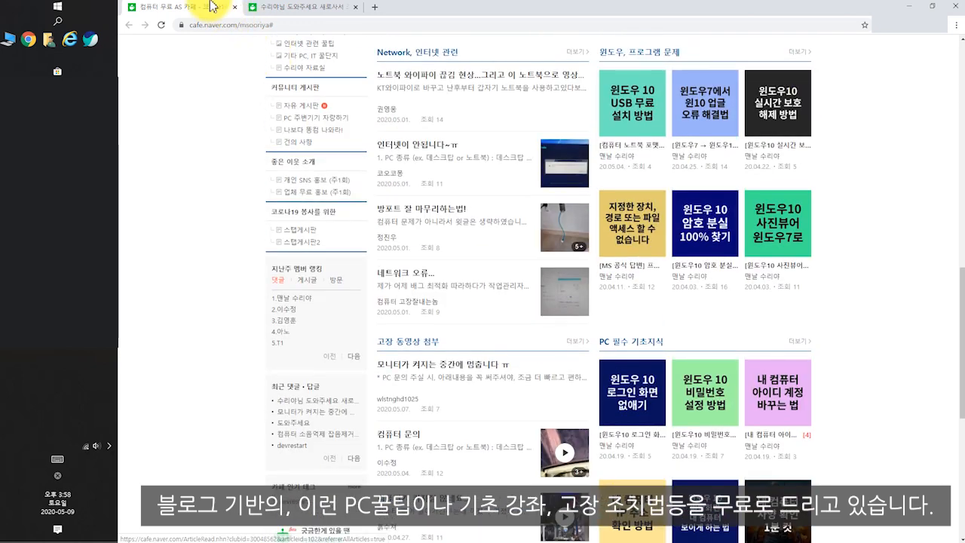
- Switch to the opened help-request post in the cafe and read through its photos down to the answers in the comments
{"action": "left_click", "coordinate": [294, 7]}
{"action": "scroll", "coordinate": [392, 199], "scroll_direction": "down", "scroll_amount": 2}
{"action": "scroll", "coordinate": [516, 212], "scroll_direction": "down", "scroll_amount": 10}
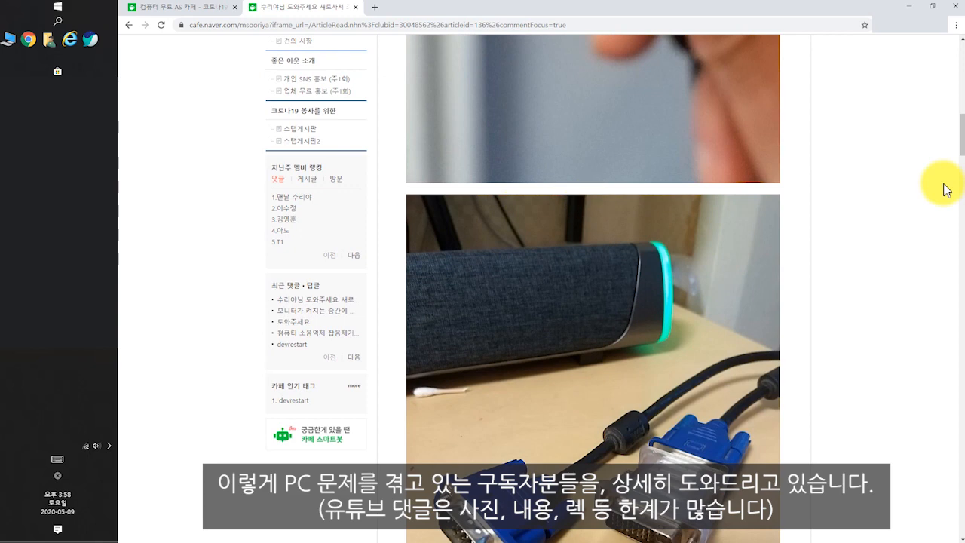
{"action": "left_click_drag", "start_coordinate": [947, 140], "coordinate": [915, 399]}
{"action": "scroll", "coordinate": [588, 249], "scroll_direction": "down", "scroll_amount": 4}
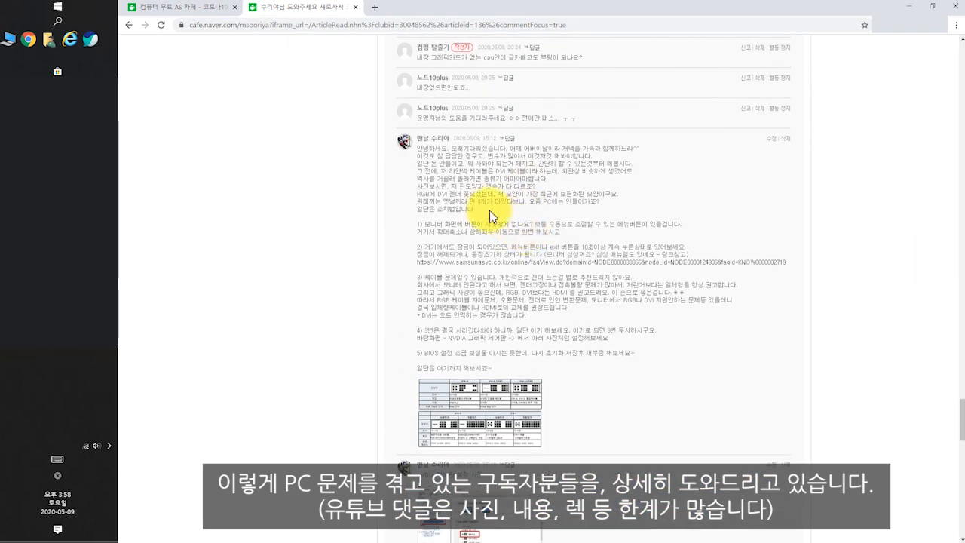
{"action": "scroll", "coordinate": [488, 196], "scroll_direction": "down", "scroll_amount": 1}
{"action": "scroll", "coordinate": [486, 180], "scroll_direction": "down", "scroll_amount": 8}
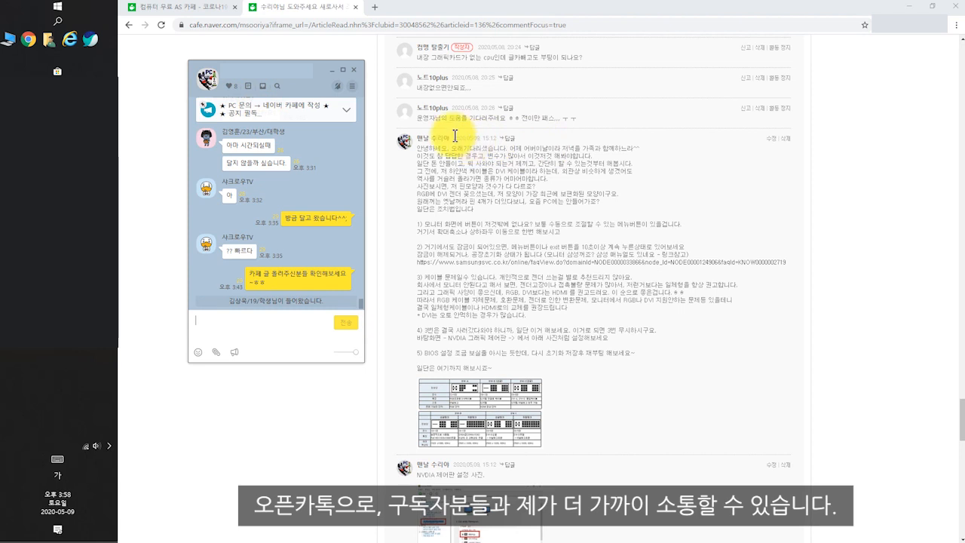
- Open the open-chat room's profile in KakaoTalk and look through its member list
{"action": "left_click", "coordinate": [209, 92]}
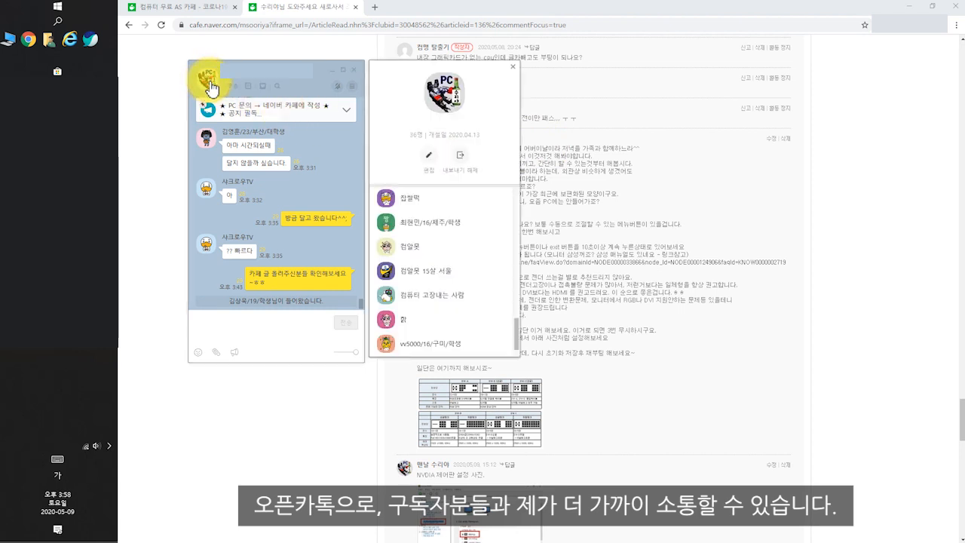
{"action": "scroll", "coordinate": [466, 236], "scroll_direction": "up", "scroll_amount": 5}
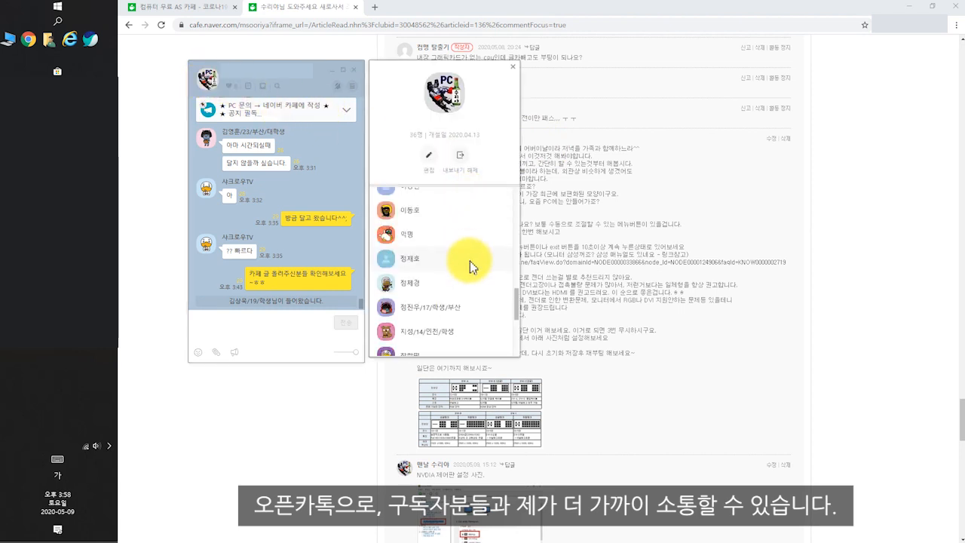
{"action": "left_click_drag", "start_coordinate": [517, 286], "coordinate": [526, 199]}
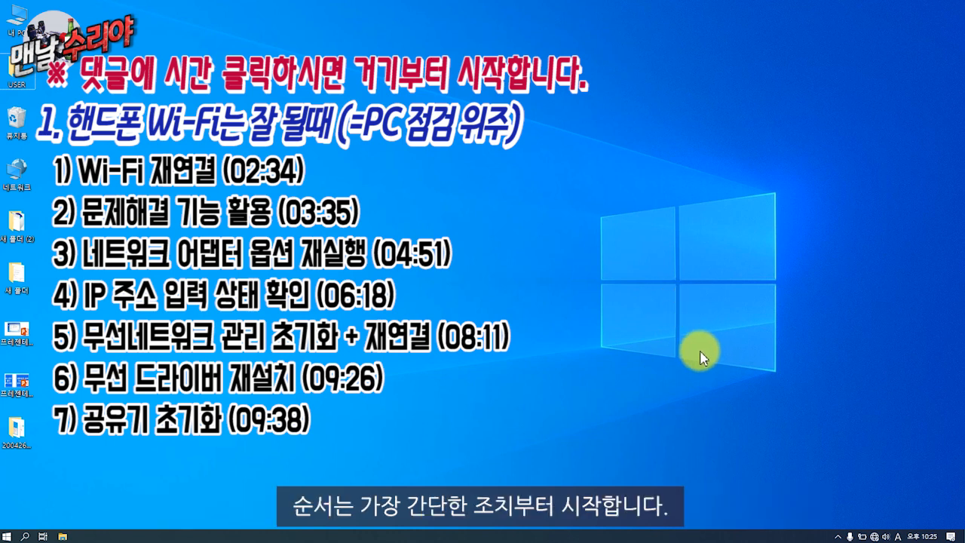
- Disconnect the U+Net4A8D Wi-Fi network and reconnect to it with automatic connection (자동으로 연결) enabled
{"action": "left_click", "coordinate": [743, 364]}
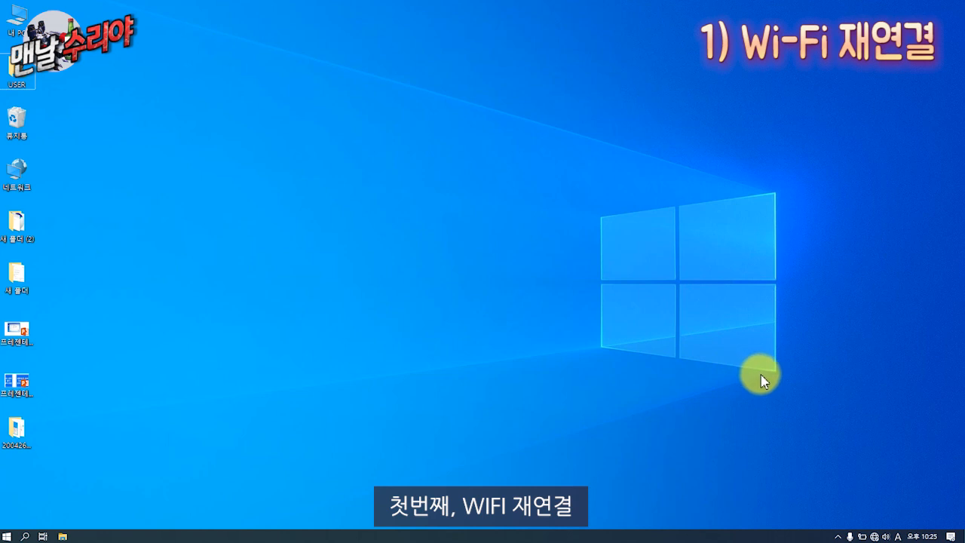
{"action": "left_click", "coordinate": [874, 536]}
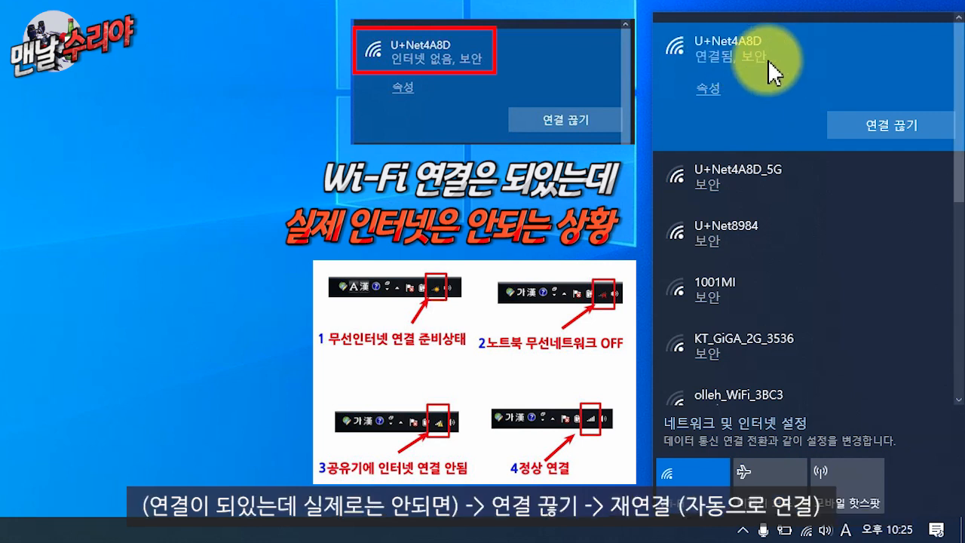
{"action": "left_click", "coordinate": [907, 132]}
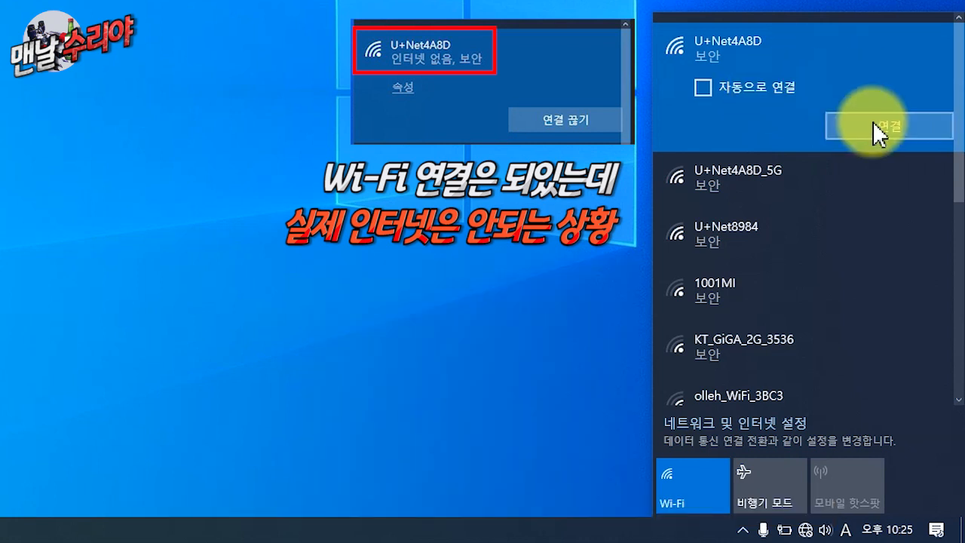
{"action": "left_click", "coordinate": [873, 127]}
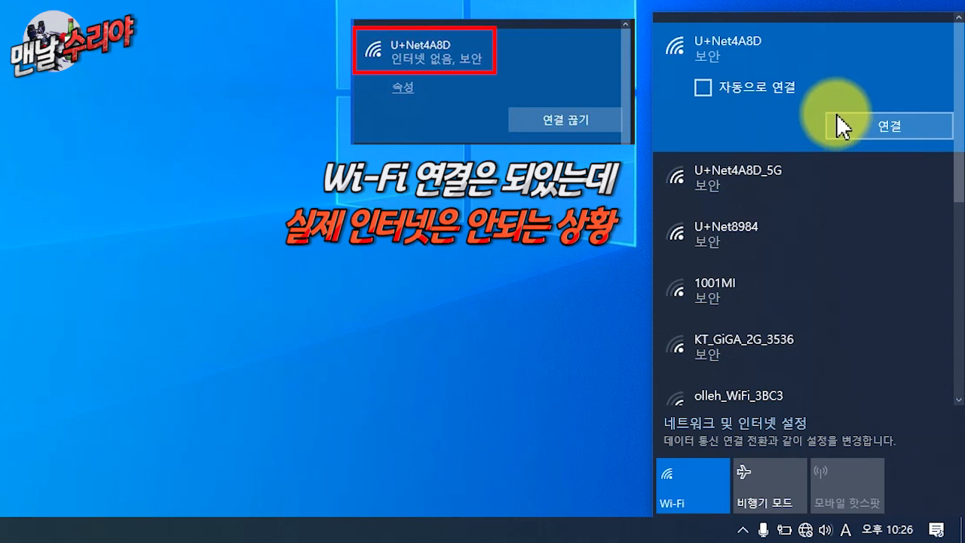
{"action": "left_click", "coordinate": [703, 89]}
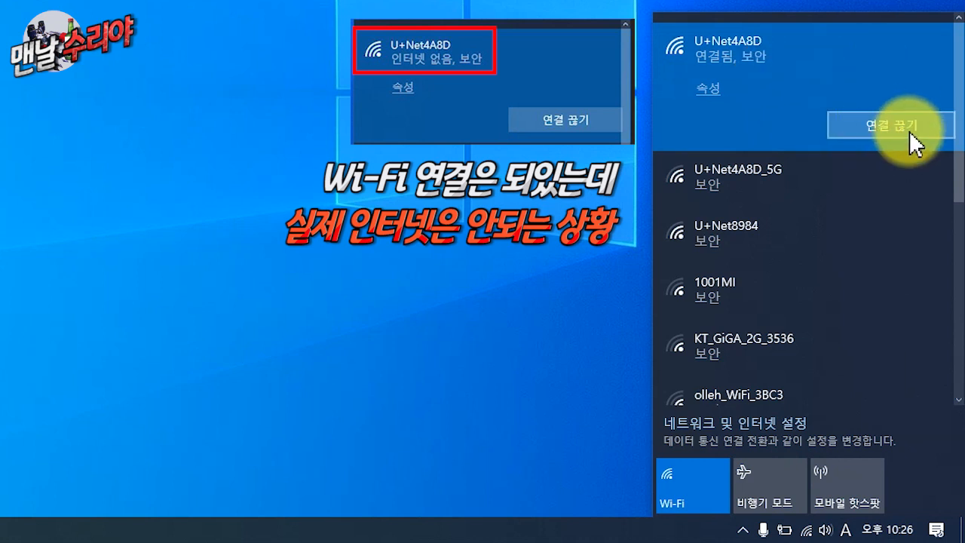
{"action": "left_click", "coordinate": [834, 162]}
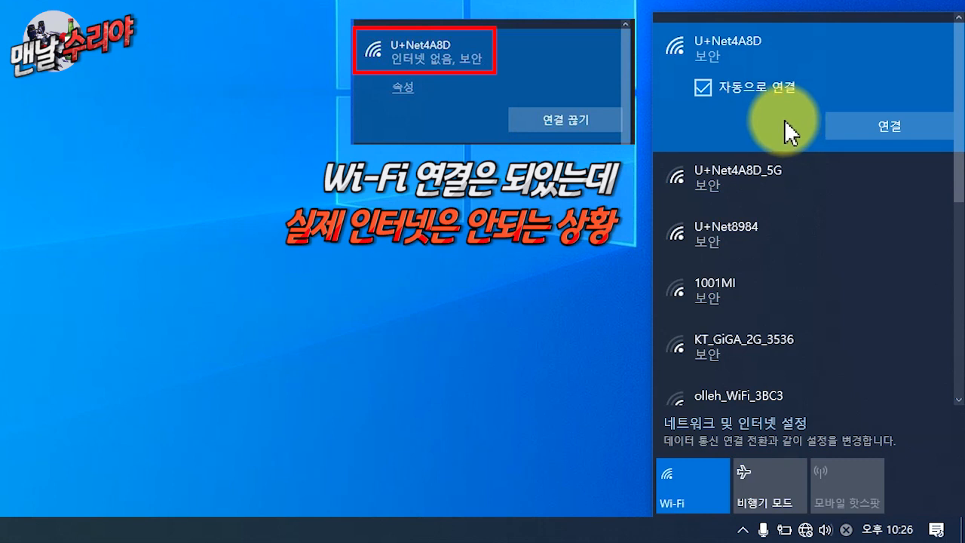
{"action": "left_click", "coordinate": [875, 130]}
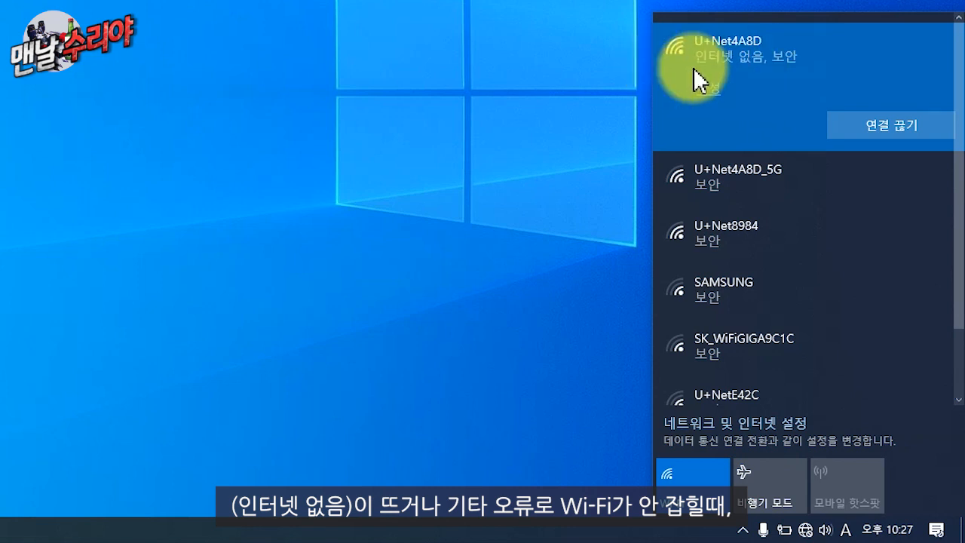
- Close the Wi-Fi network list and start the network troubleshooter (문제 해결)
{"action": "left_click", "coordinate": [523, 209]}
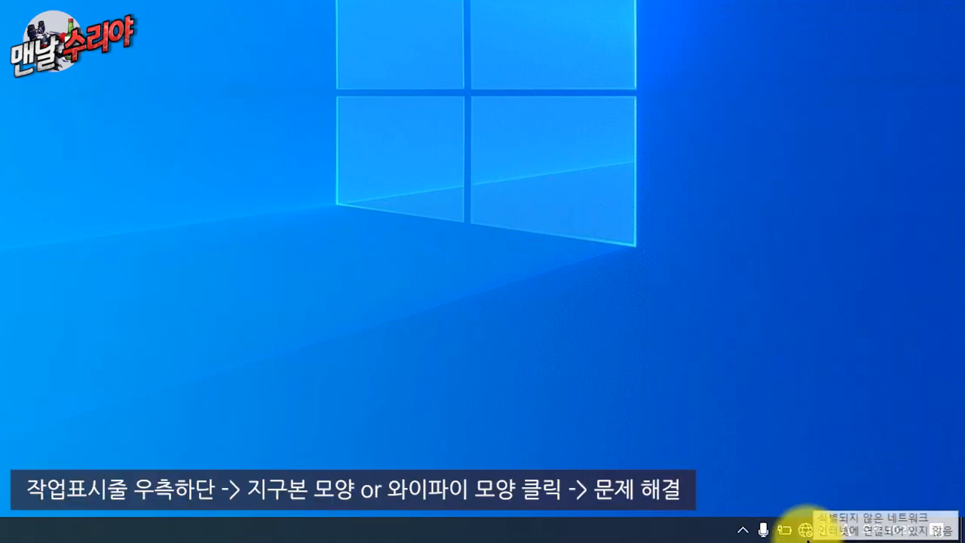
{"action": "left_click", "coordinate": [820, 404]}
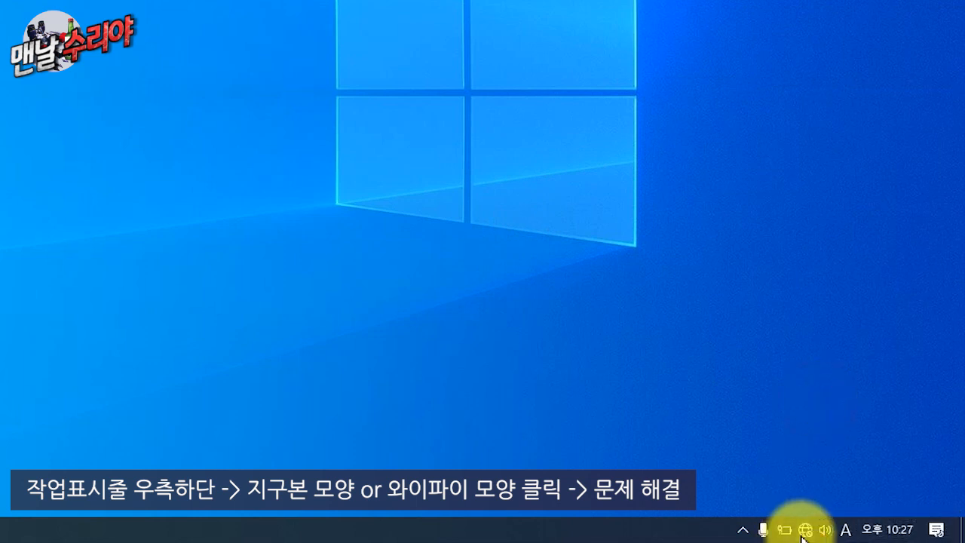
{"action": "right_click", "coordinate": [803, 532]}
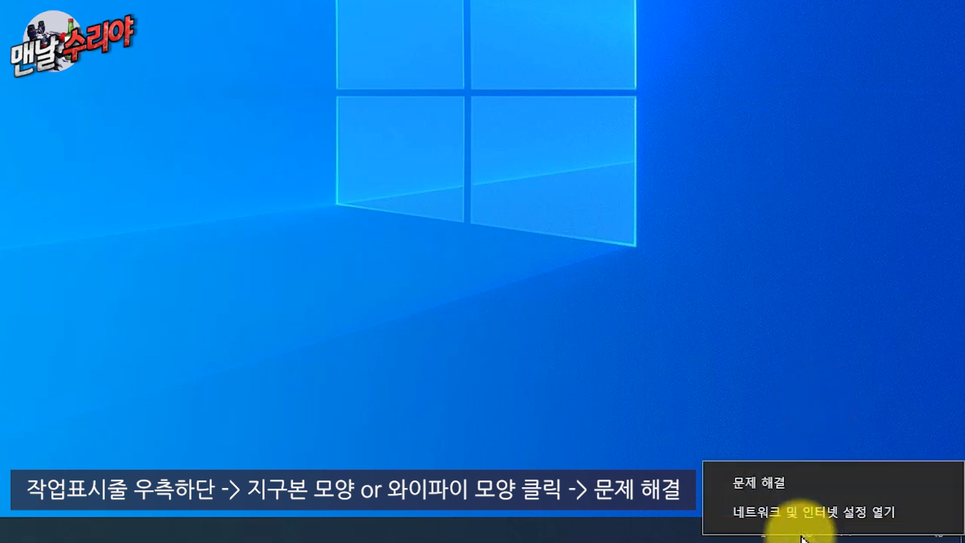
{"action": "left_click", "coordinate": [799, 482]}
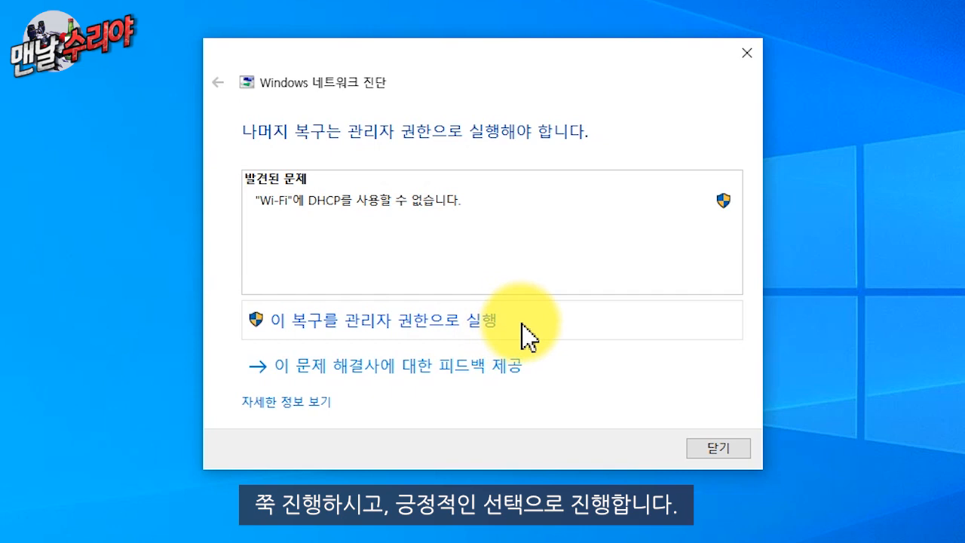
- Run the repair with administrator rights, apply the automatic network settings fix, and close the troubleshooter
{"action": "left_click", "coordinate": [312, 338]}
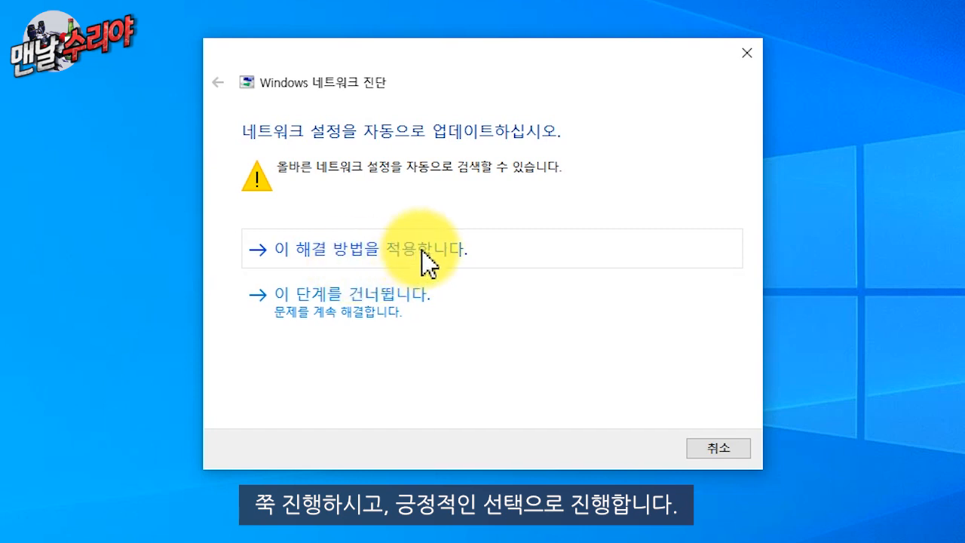
{"action": "left_click", "coordinate": [480, 251]}
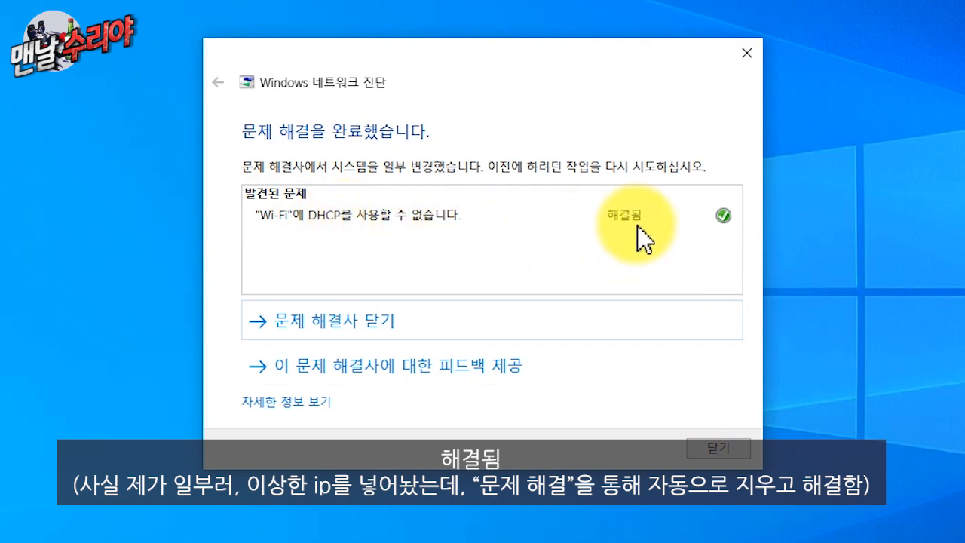
{"action": "left_click", "coordinate": [728, 448]}
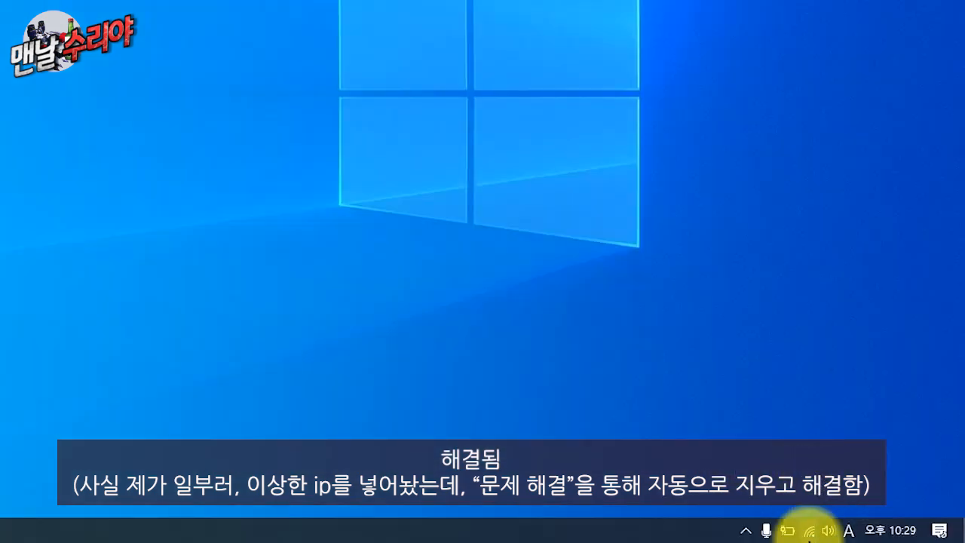
{"action": "left_click", "coordinate": [809, 532]}
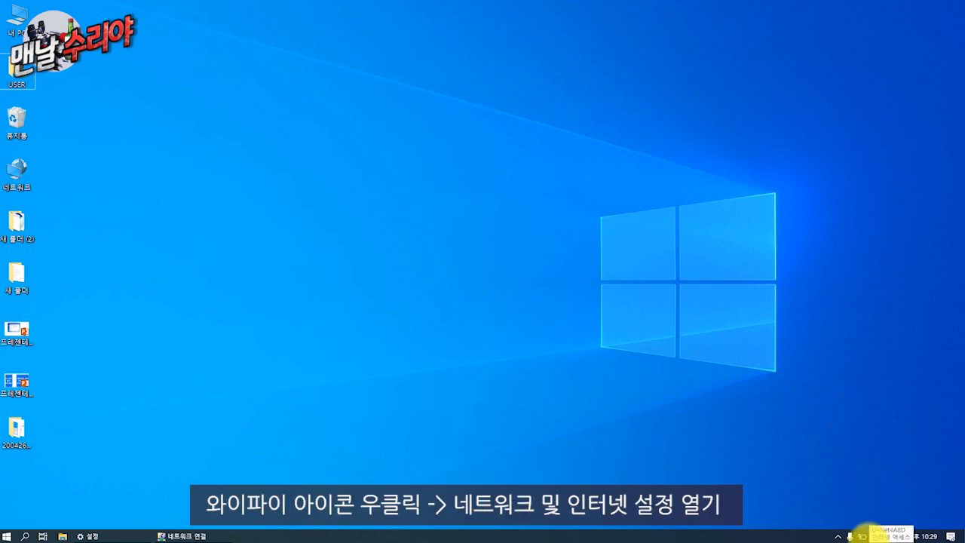
- Open the network and internet settings and bring up the network adapter options (어댑터 옵션 변경)
{"action": "right_click", "coordinate": [862, 536]}
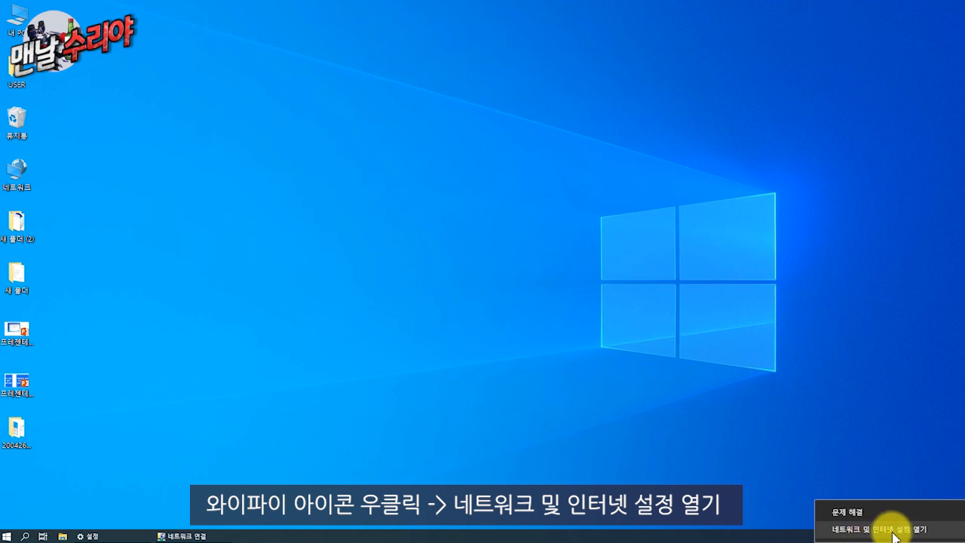
{"action": "left_click", "coordinate": [927, 530]}
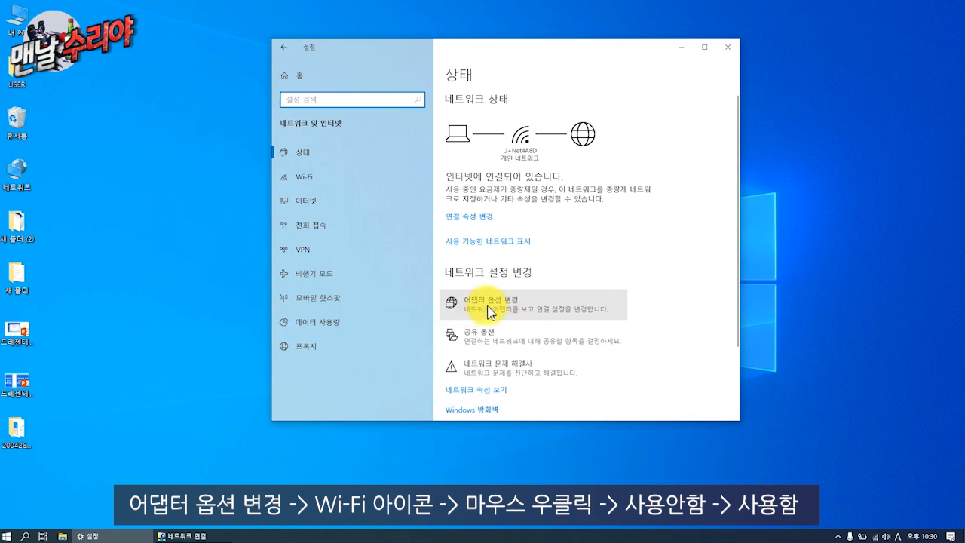
{"action": "left_click", "coordinate": [547, 309]}
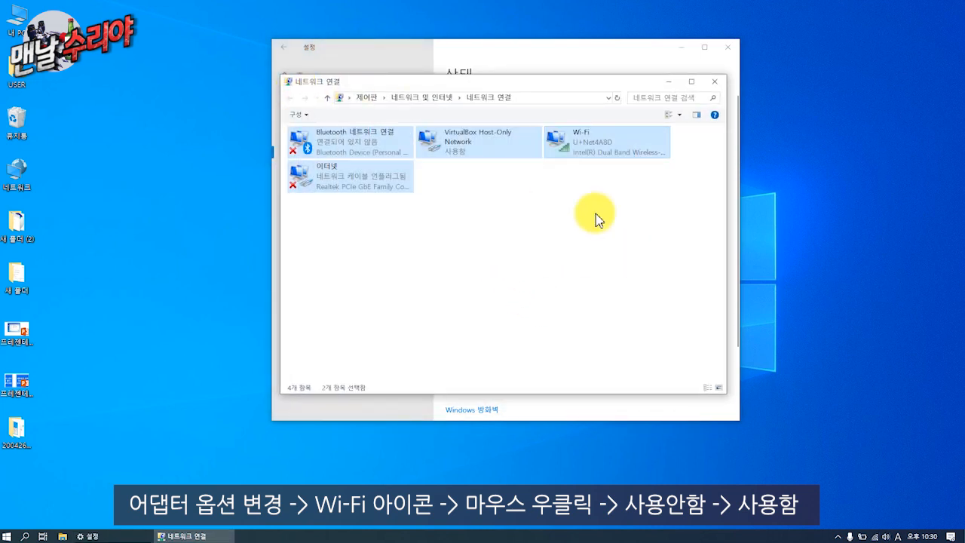
- Disable the Wi-Fi adapter (사용 안 함) among the network connections
{"action": "left_click", "coordinate": [484, 140]}
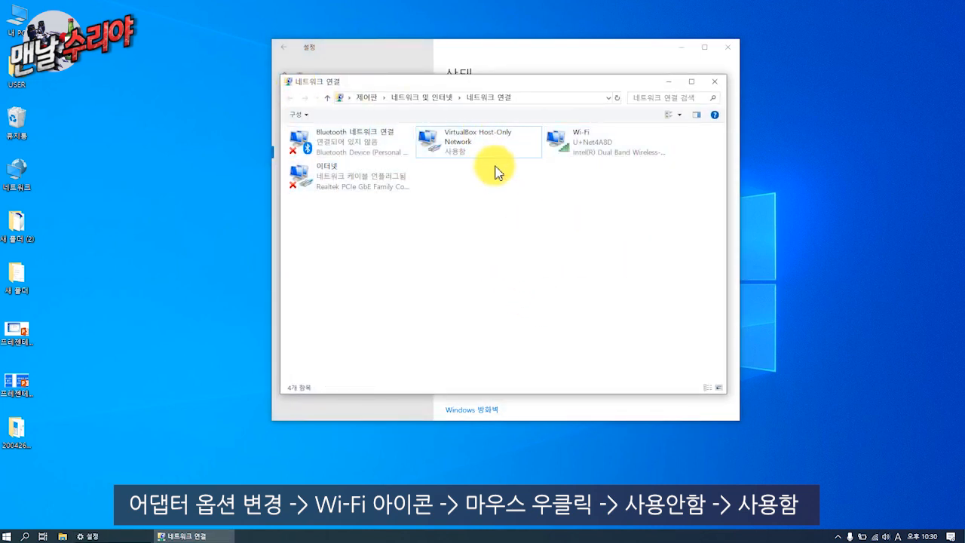
{"action": "left_click", "coordinate": [366, 139]}
{"action": "left_click", "coordinate": [365, 177]}
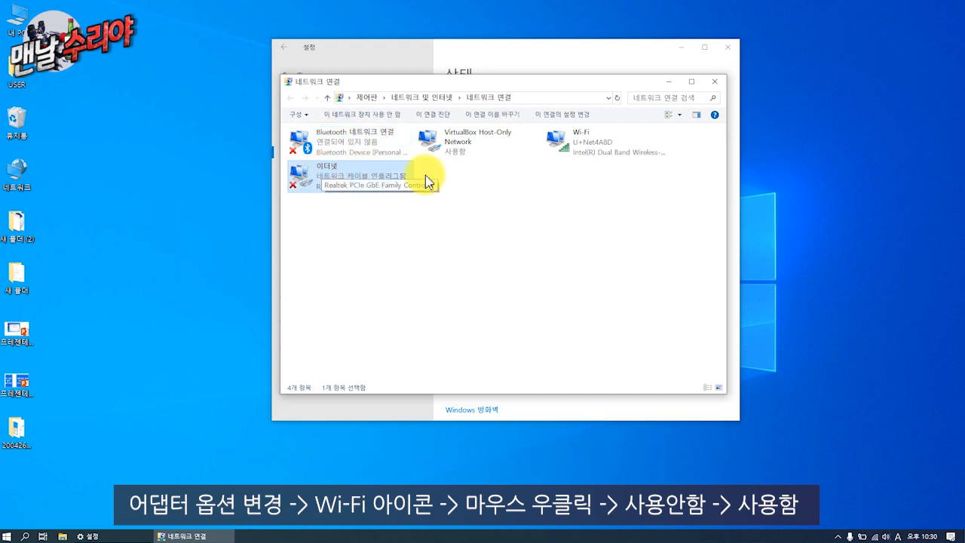
{"action": "left_click", "coordinate": [561, 169]}
{"action": "left_click", "coordinate": [595, 167]}
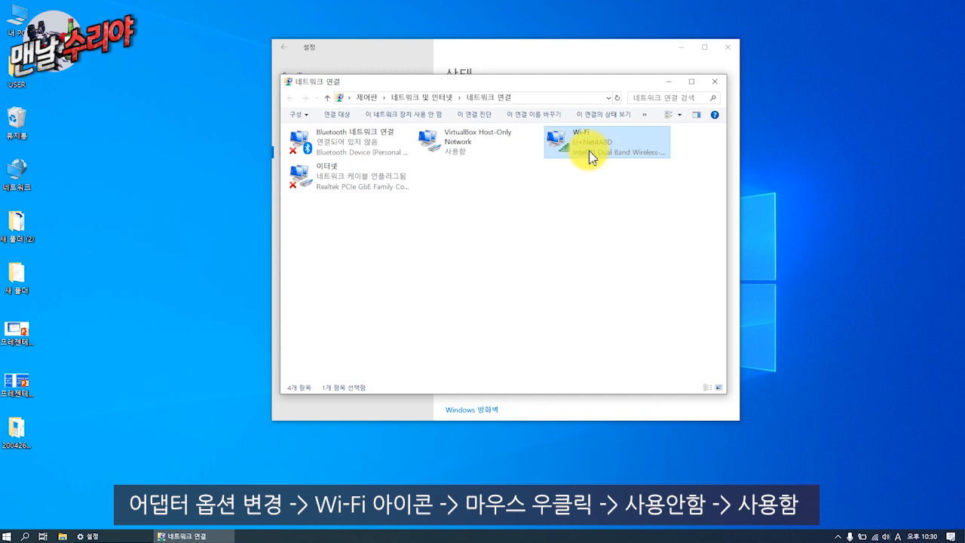
{"action": "right_click", "coordinate": [590, 151]}
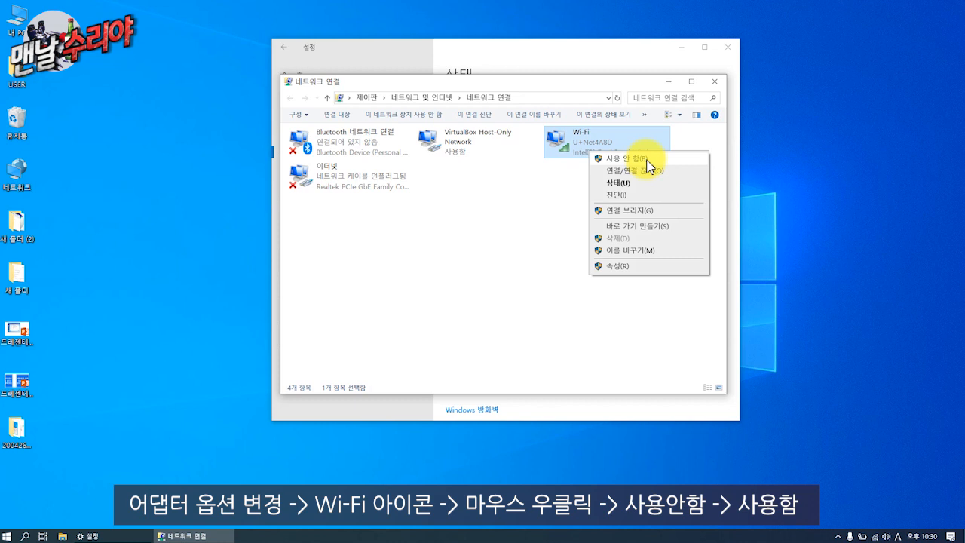
{"action": "left_click", "coordinate": [644, 159]}
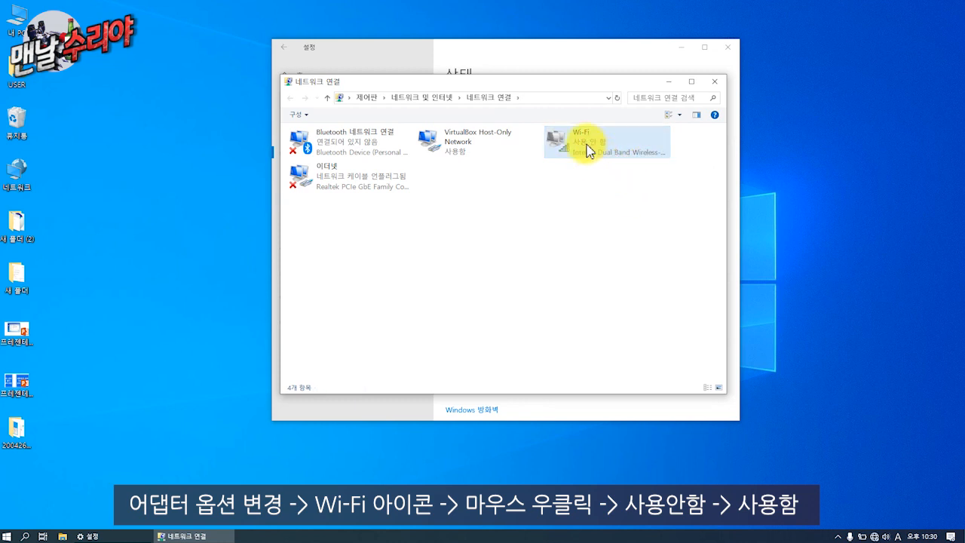
- Enable the disabled Wi-Fi adapter again (사용) among the network connections
{"action": "left_click", "coordinate": [889, 465]}
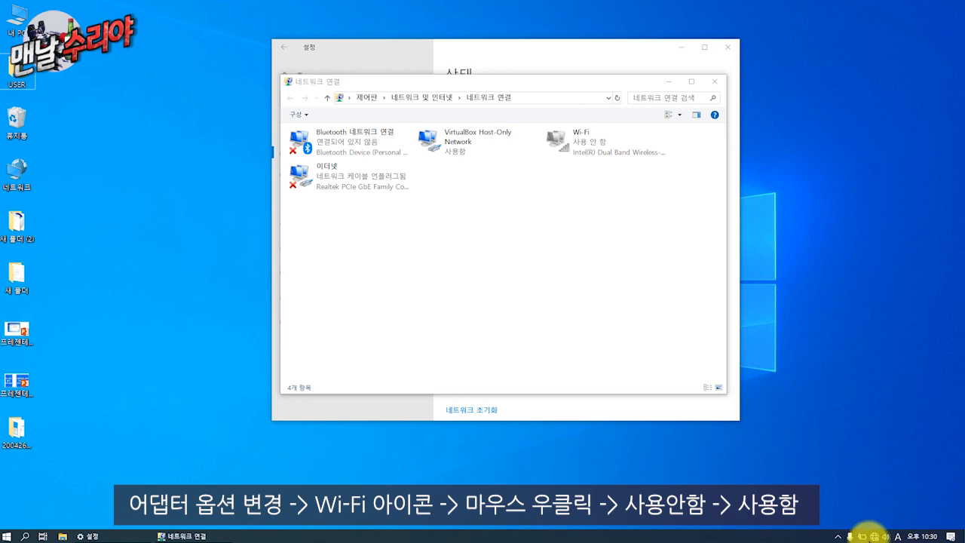
{"action": "left_click", "coordinate": [596, 211]}
{"action": "left_click", "coordinate": [595, 153]}
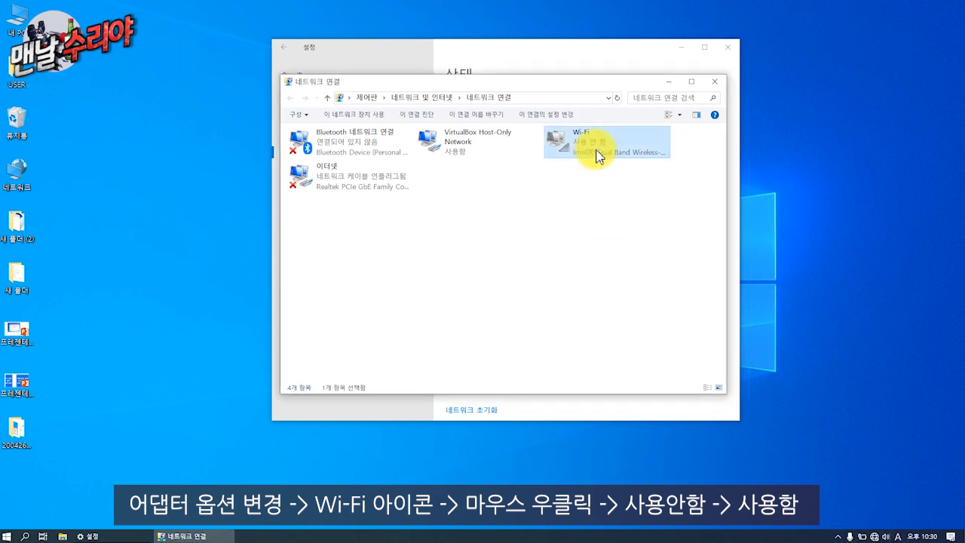
{"action": "right_click", "coordinate": [597, 151]}
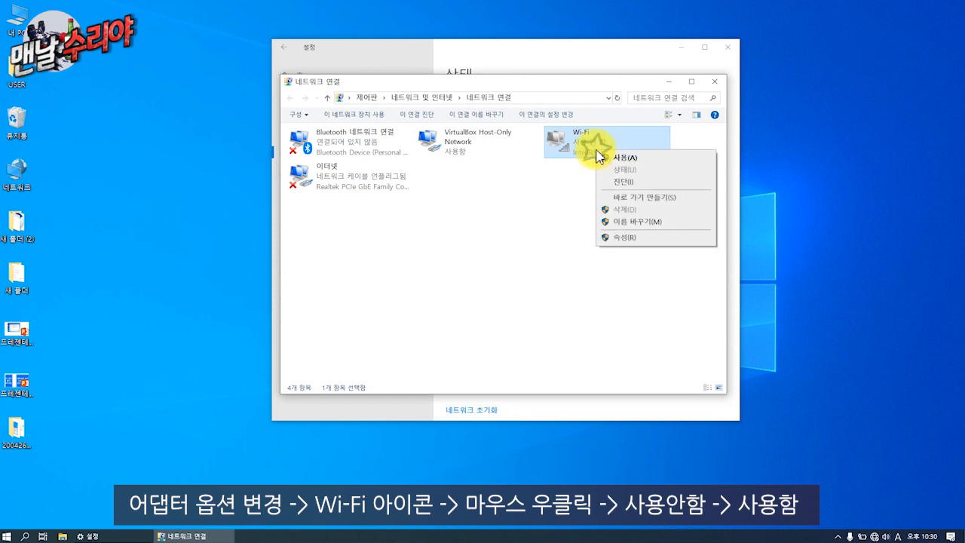
{"action": "left_click", "coordinate": [646, 162]}
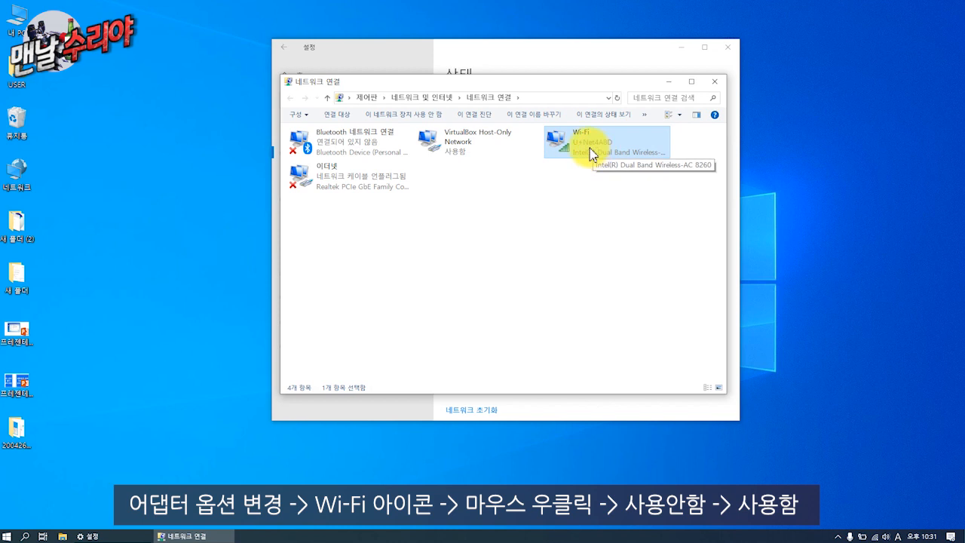
- Check the Wi-Fi connection in the list of available networks, and close the list
{"action": "left_click", "coordinate": [879, 245]}
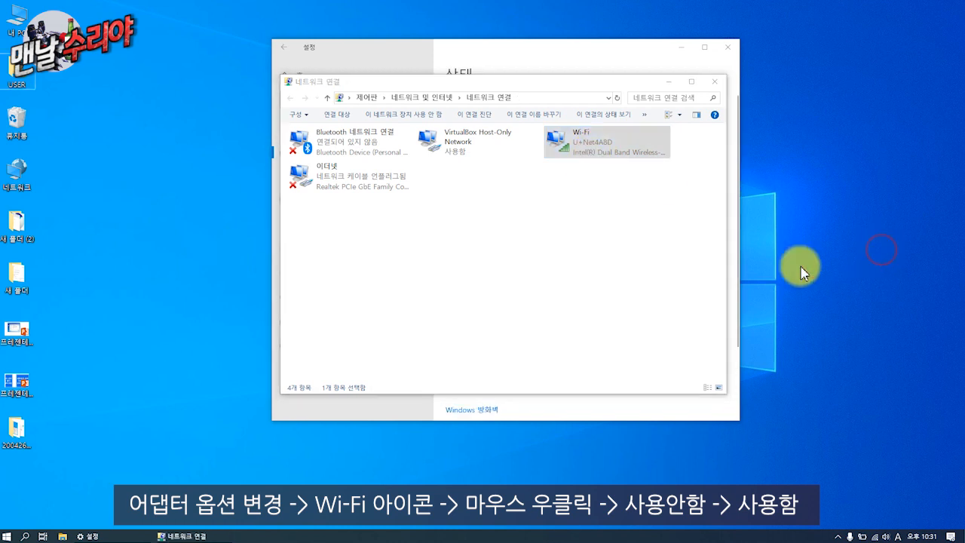
{"action": "left_click", "coordinate": [874, 537]}
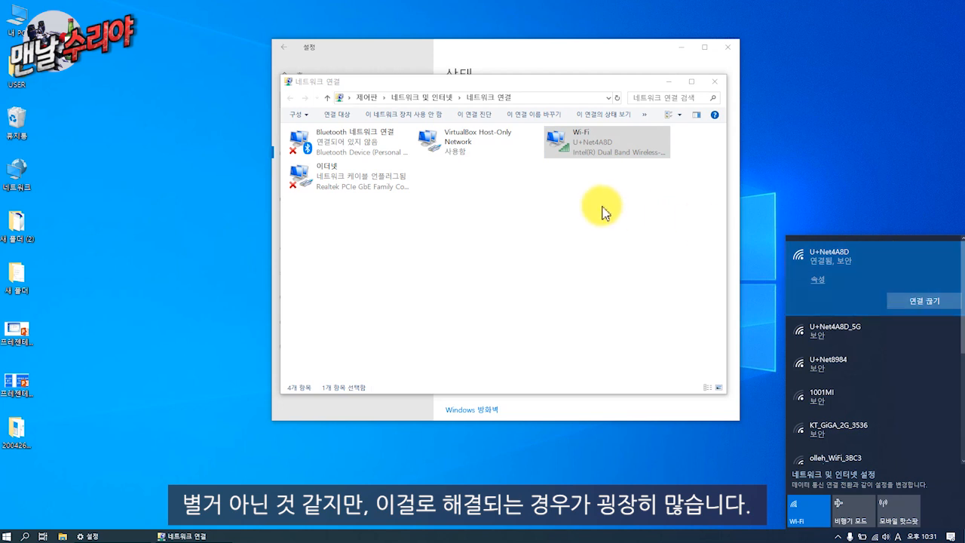
{"action": "left_click", "coordinate": [574, 222]}
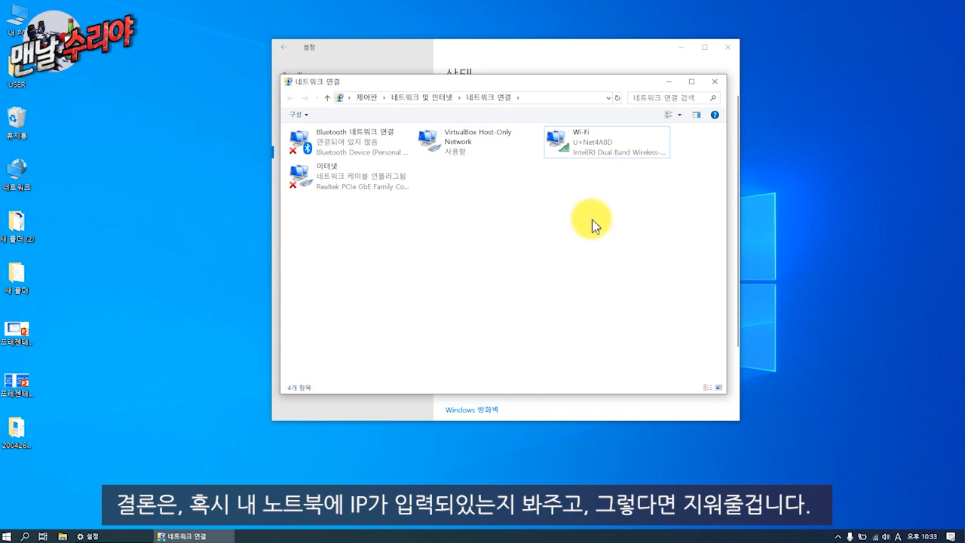
- Open the Wi-Fi adapter's properties and bring up the settings of Internet Protocol Version 4 (TCP/IPv4)
{"action": "left_click", "coordinate": [626, 149]}
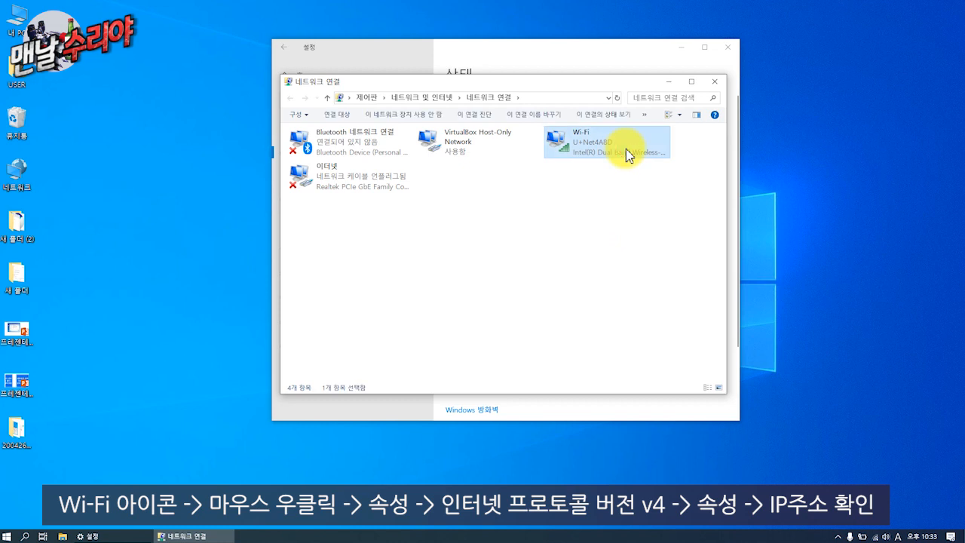
{"action": "right_click", "coordinate": [626, 148]}
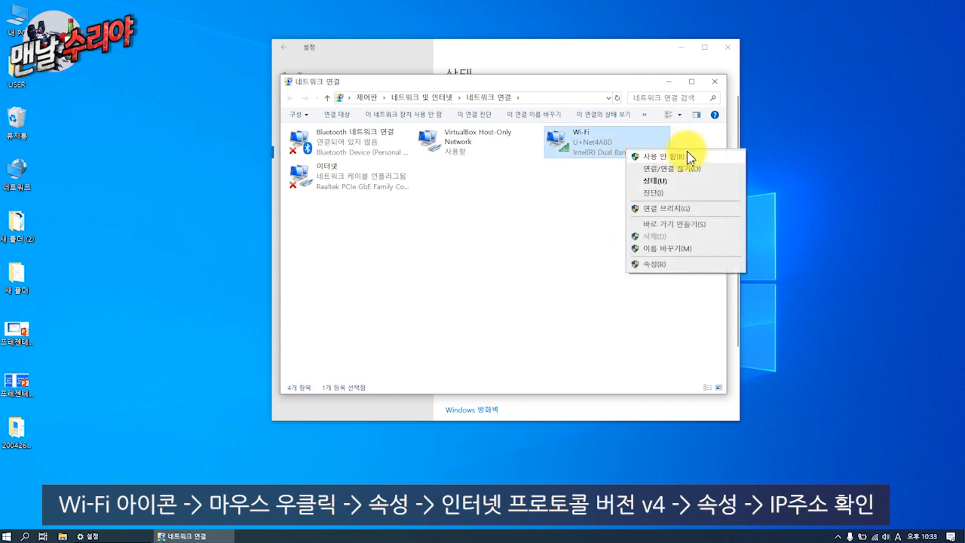
{"action": "left_click", "coordinate": [672, 269]}
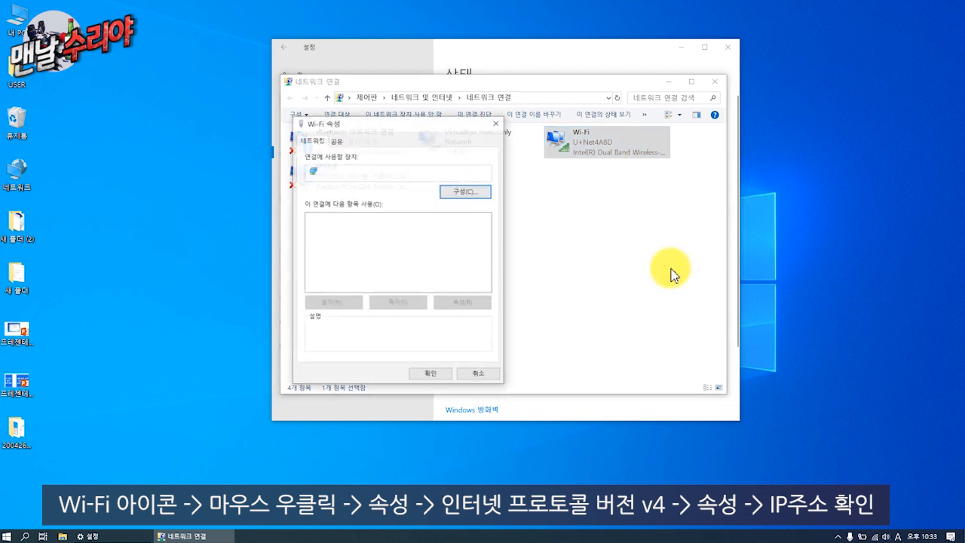
{"action": "left_click", "coordinate": [391, 257]}
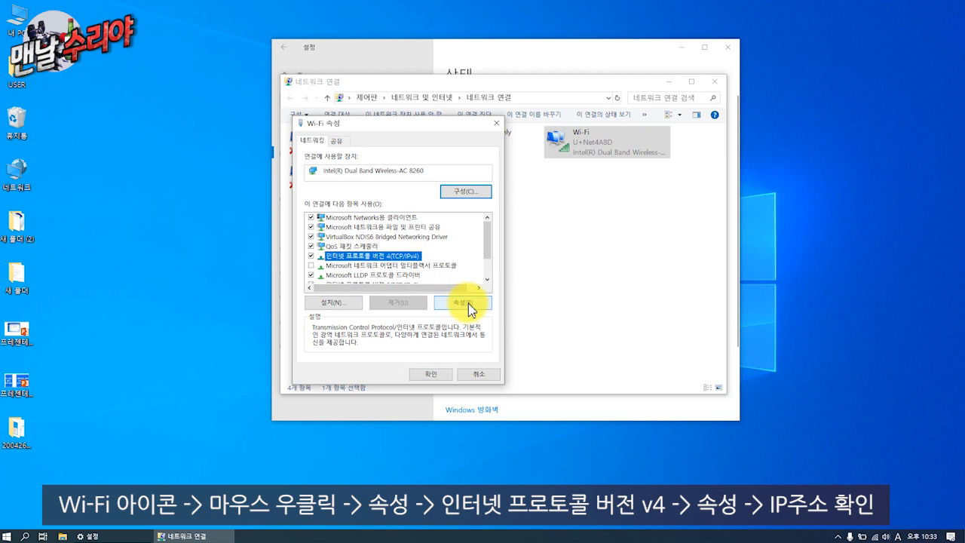
{"action": "left_click", "coordinate": [468, 305]}
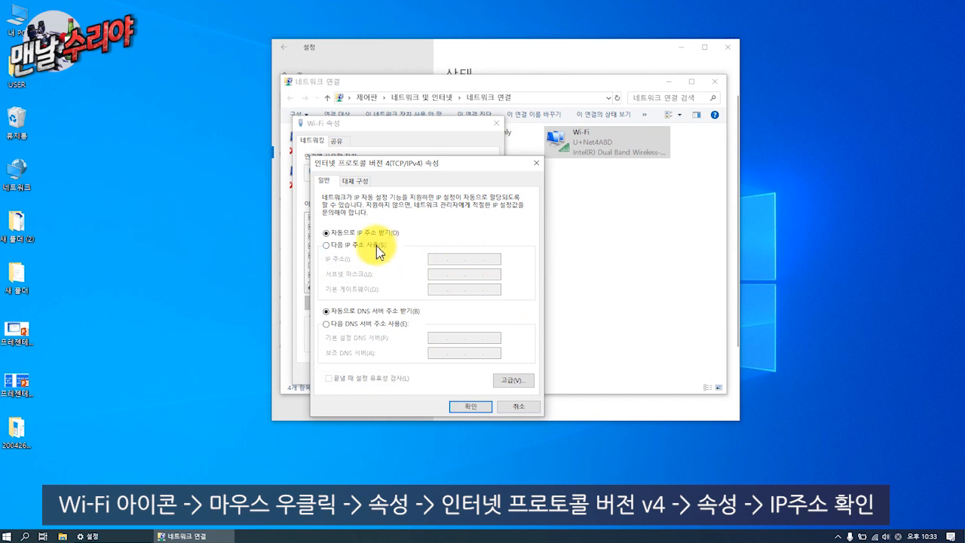
- Enter a manual IP address of 1.2.3.2 with subnet mask 255.0.0.0, default gateway 1.2.3.4 and preferred DNS server 2.2.3.4
{"action": "left_click", "coordinate": [378, 249]}
{"action": "left_click", "coordinate": [432, 258]}
{"action": "type", "text": "1.2.3."}
{"action": "left_click", "coordinate": [447, 289]}
{"action": "type", "text": "1.2.3.4"}
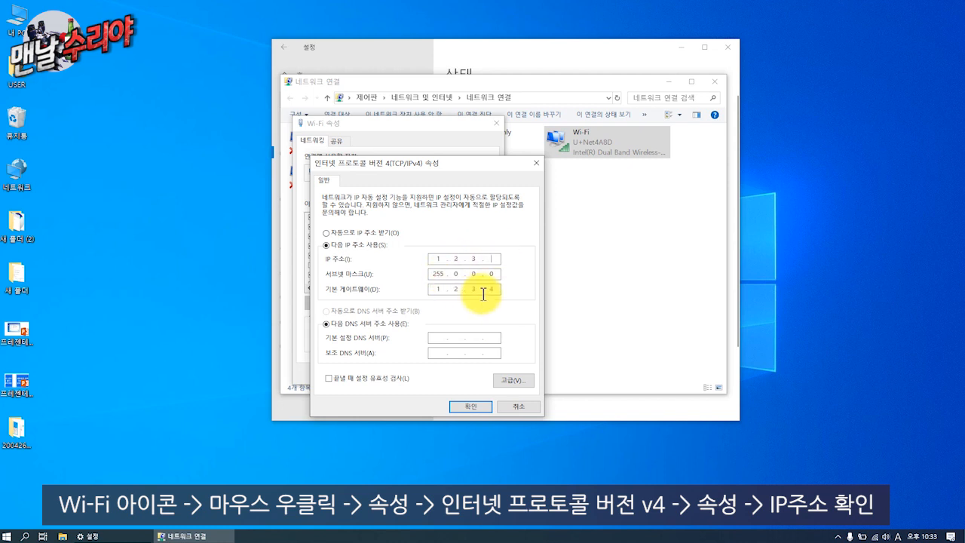
{"action": "left_click", "coordinate": [442, 337]}
{"action": "type", "text": "2.2.3.4"}
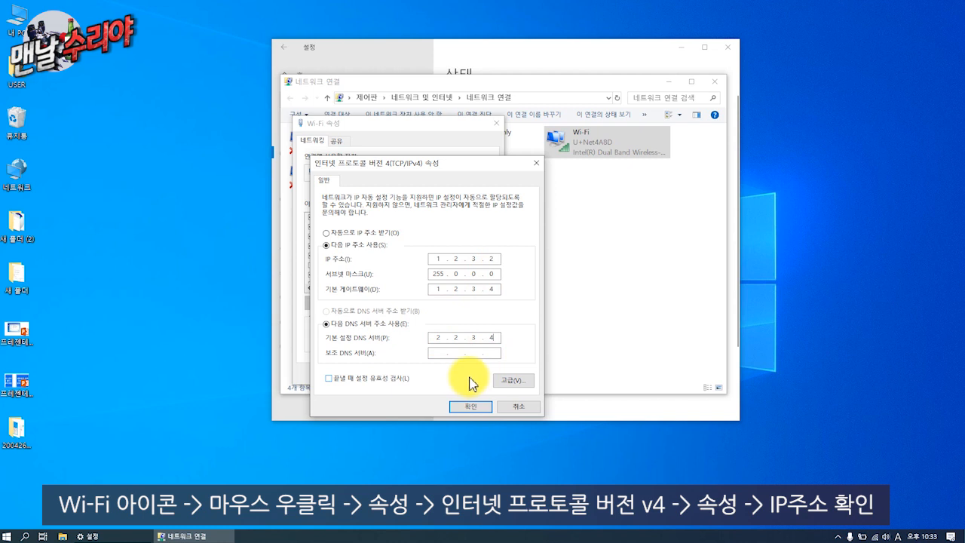
- Set the IP address and DNS server address to be obtained automatically, and confirm and close the Wi-Fi properties
{"action": "left_click", "coordinate": [351, 233]}
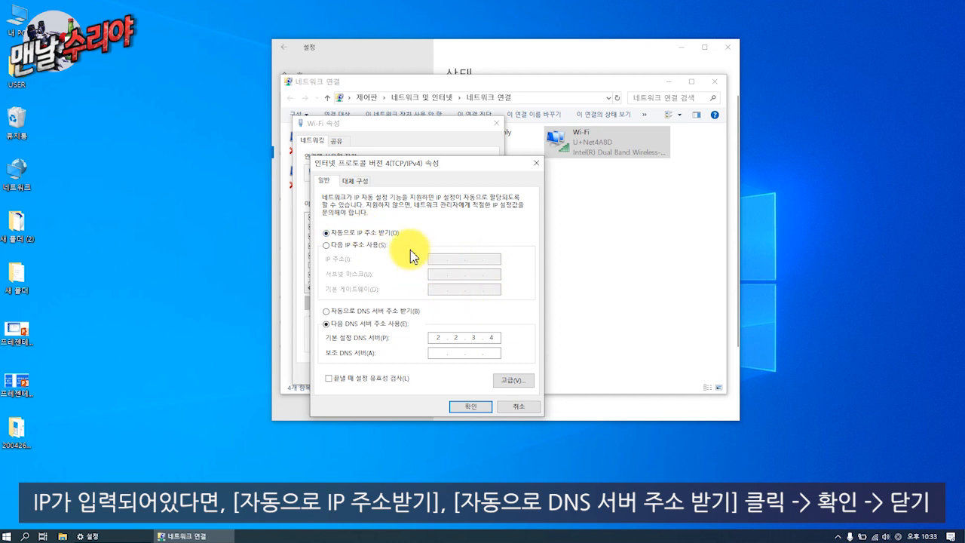
{"action": "left_click", "coordinate": [353, 311]}
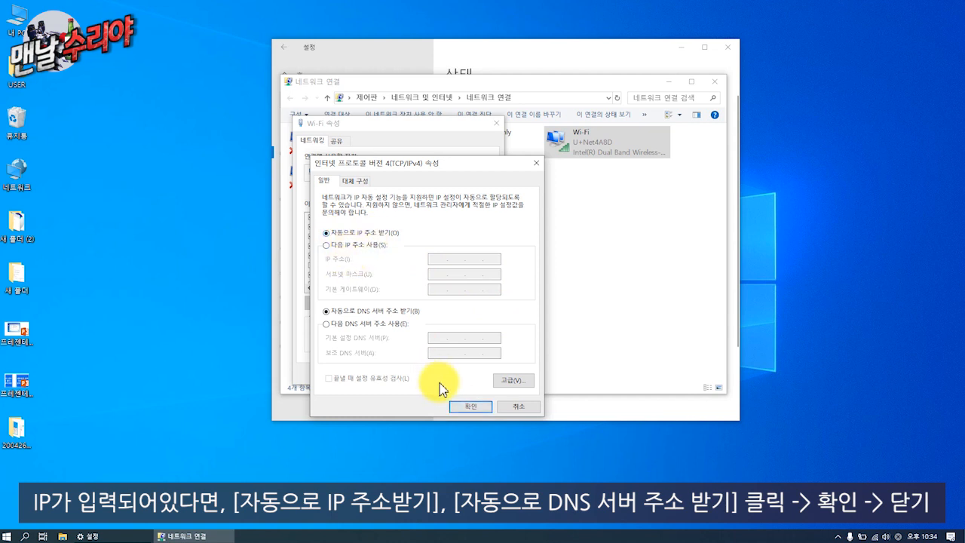
{"action": "left_click", "coordinate": [469, 407]}
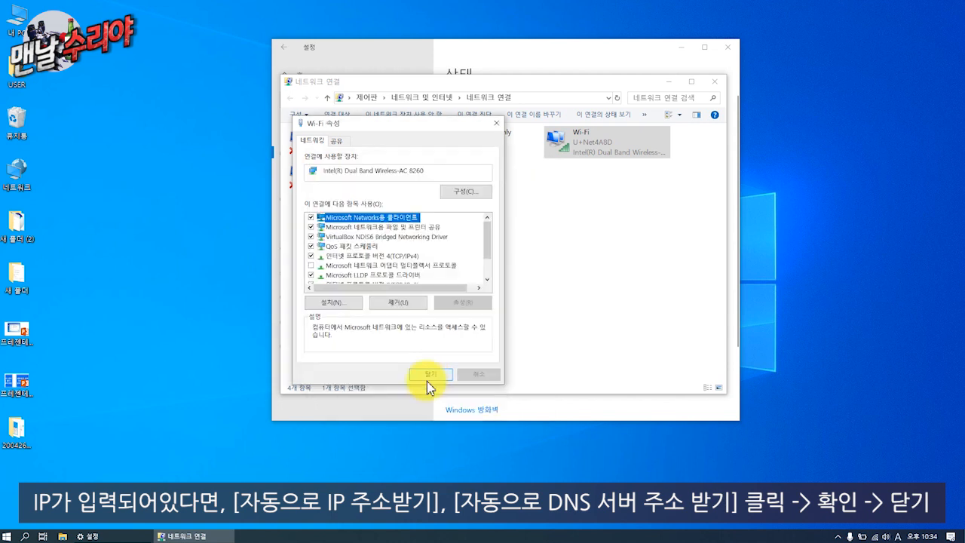
{"action": "left_click", "coordinate": [427, 381]}
- Restart the Wi-Fi adapter by disabling (사용 안 함) and re-enabling it (사용), and bring up the Wi-Fi network list
{"action": "right_click", "coordinate": [602, 158]}
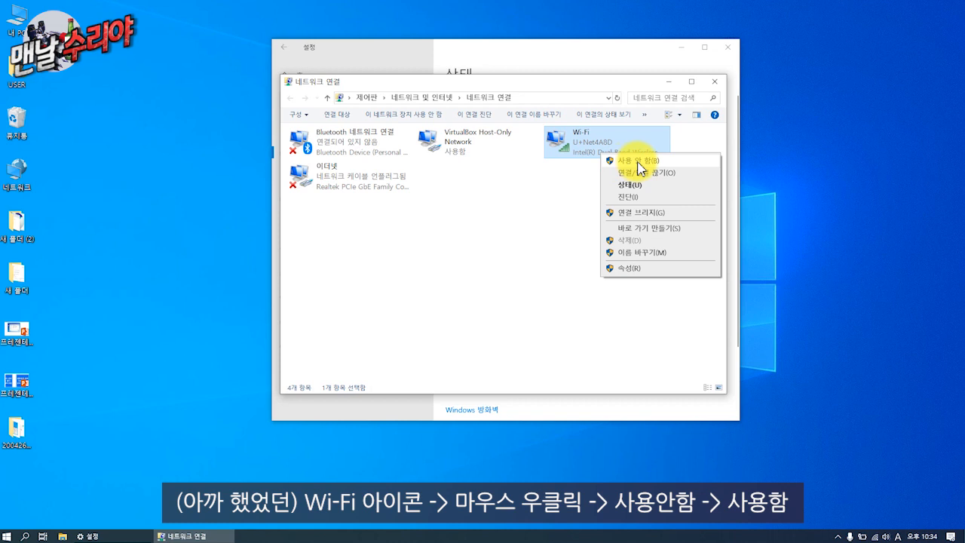
{"action": "left_click", "coordinate": [630, 160]}
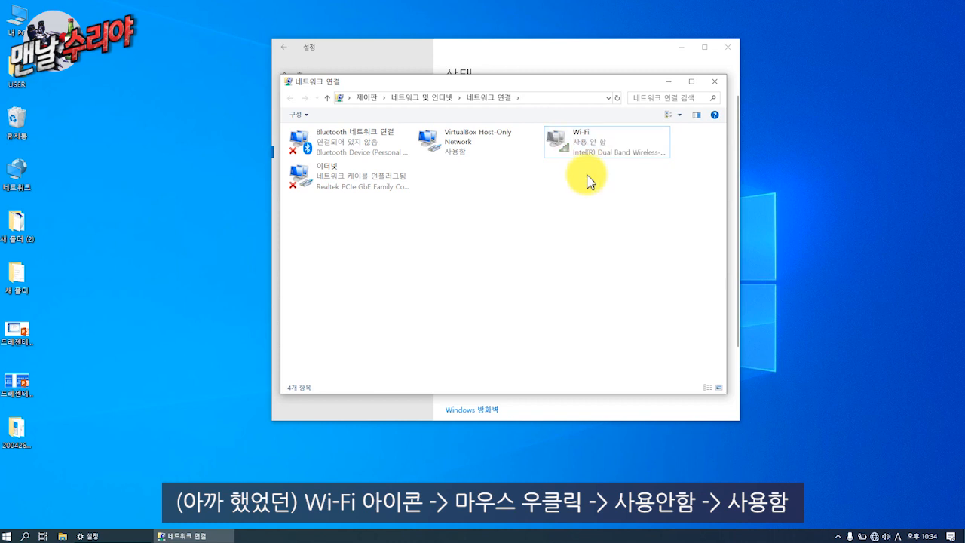
{"action": "left_click", "coordinate": [602, 158]}
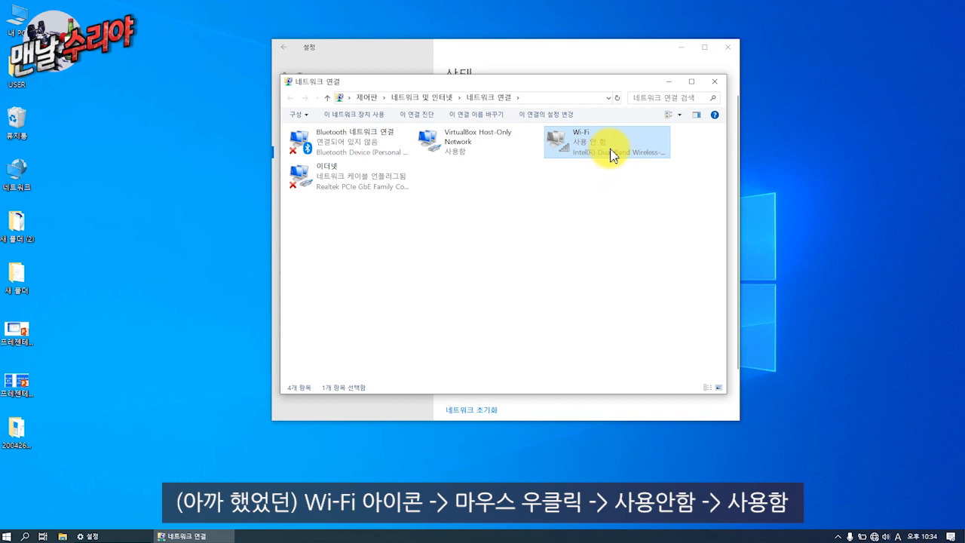
{"action": "right_click", "coordinate": [585, 150]}
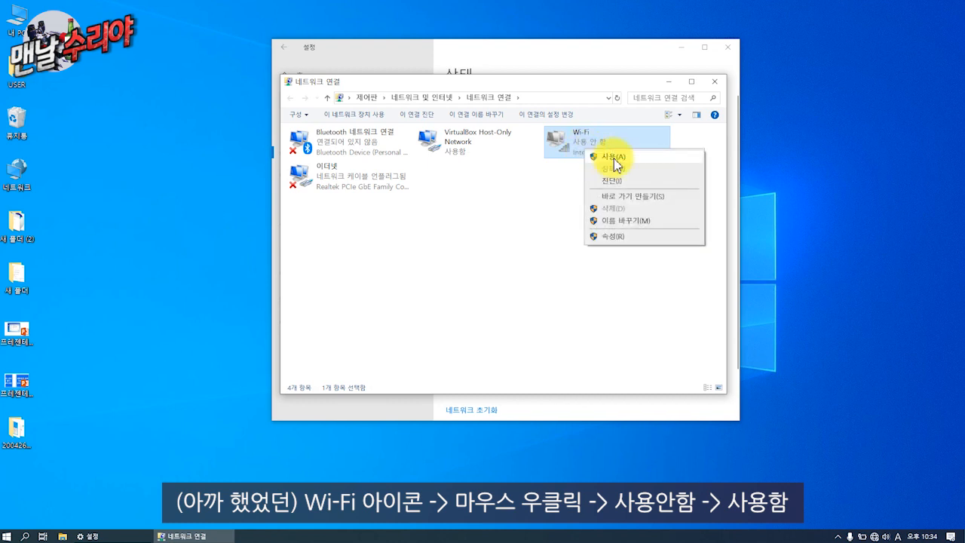
{"action": "left_click", "coordinate": [614, 159]}
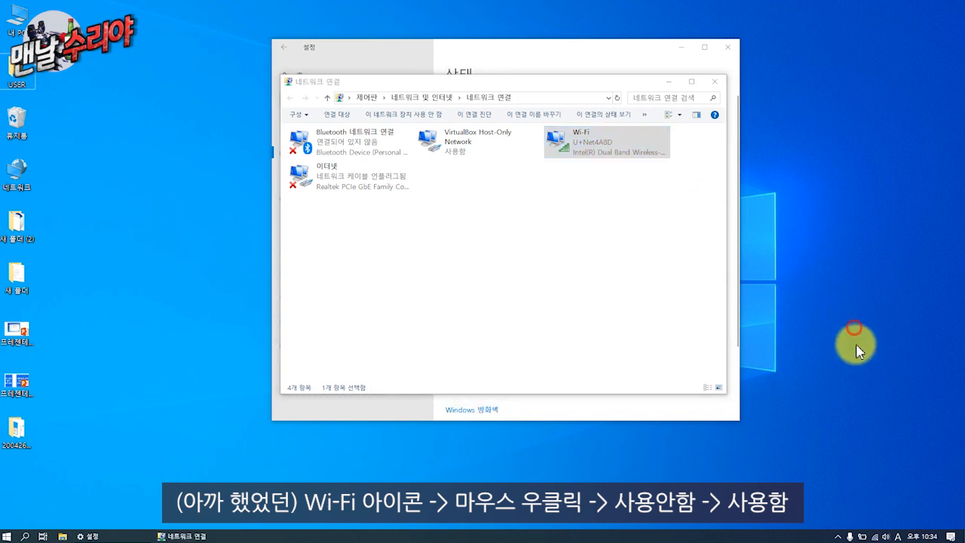
{"action": "left_click", "coordinate": [873, 536]}
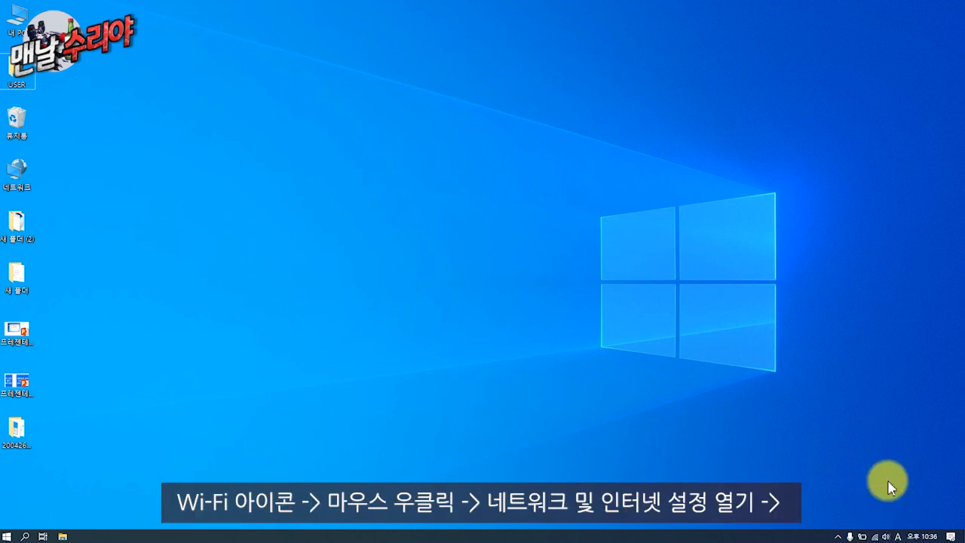
- Delete the saved network U+Net4A8D from the known networks (알려진 네트워크 관리) in the Wi-Fi settings
{"action": "right_click", "coordinate": [874, 536]}
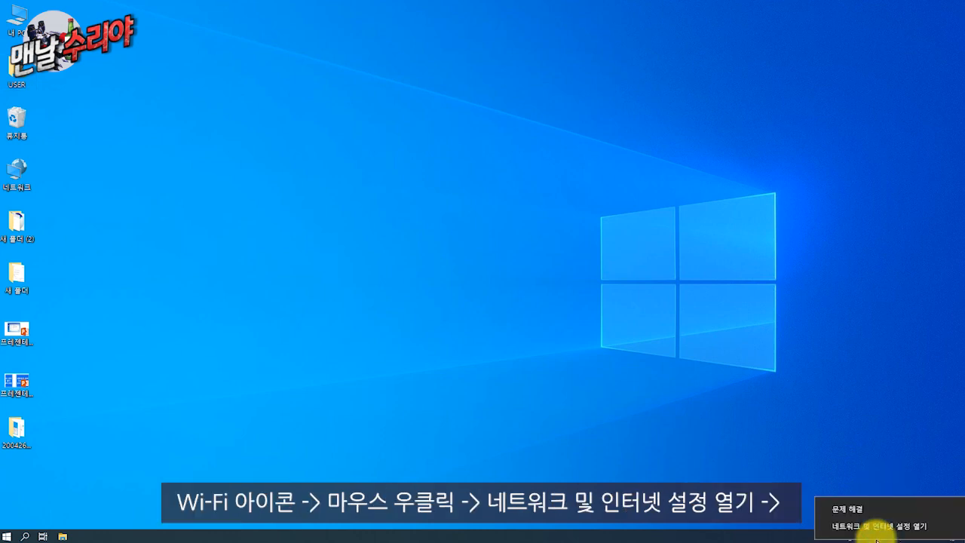
{"action": "left_click", "coordinate": [930, 527]}
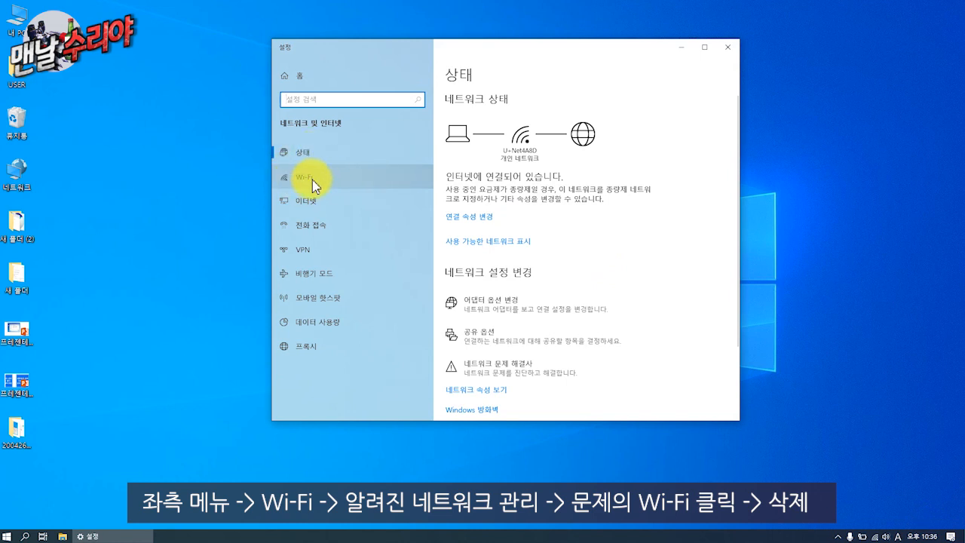
{"action": "left_click", "coordinate": [347, 181]}
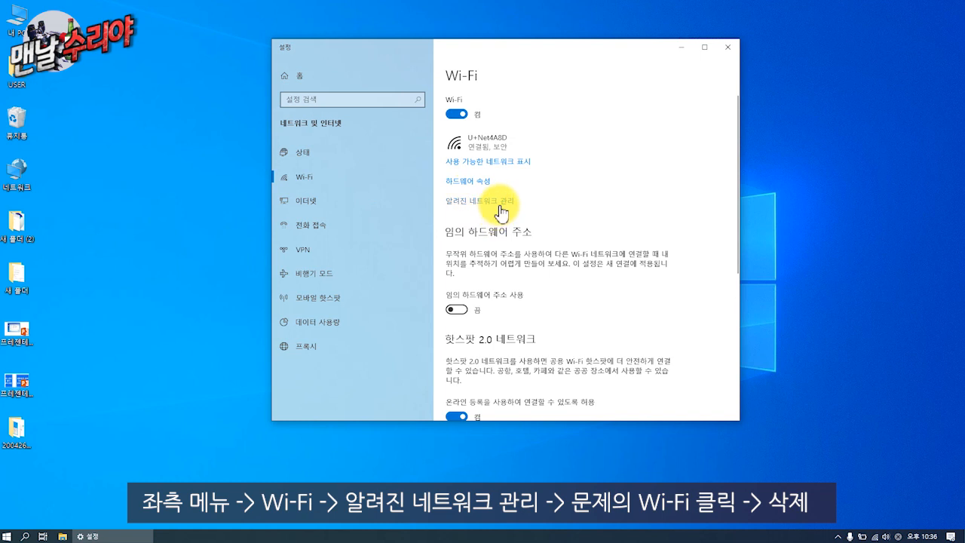
{"action": "left_click", "coordinate": [502, 204]}
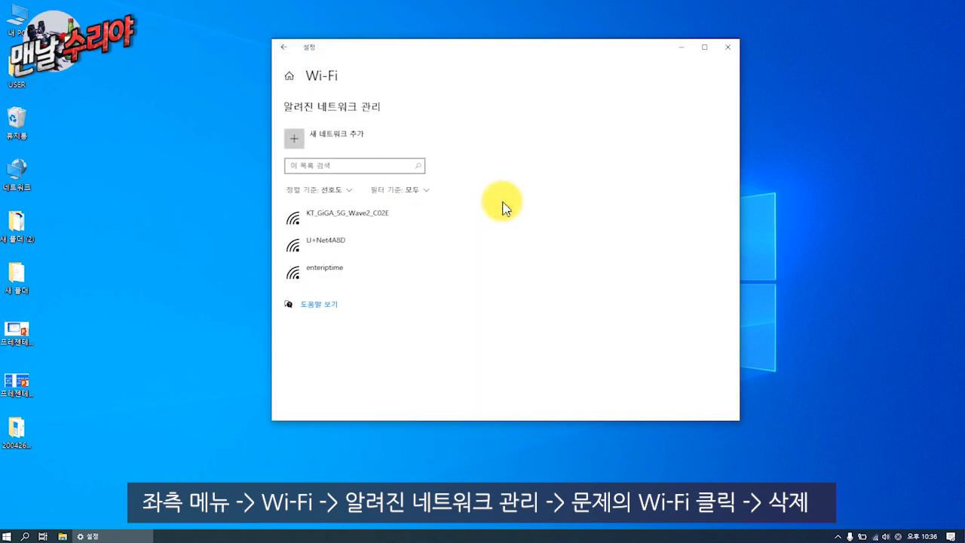
{"action": "left_click", "coordinate": [369, 253]}
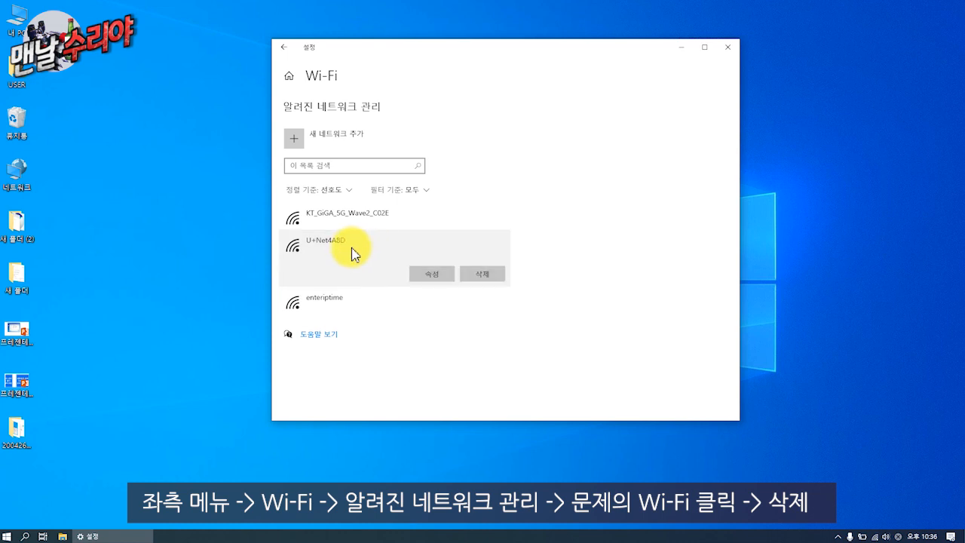
{"action": "left_click", "coordinate": [497, 277]}
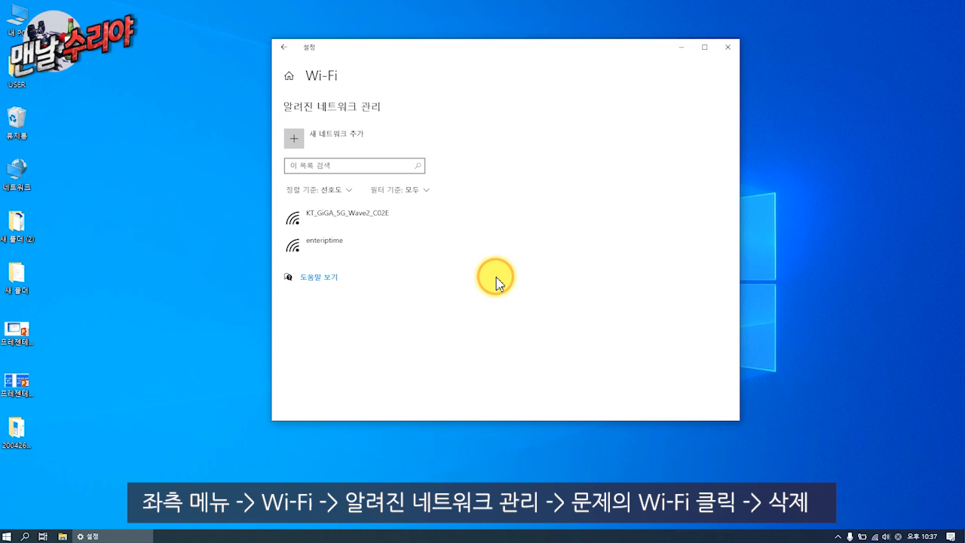
- Try to reconnect to the Wi-Fi network U+Net4A8D by entering its network security key
{"action": "left_click", "coordinate": [875, 536]}
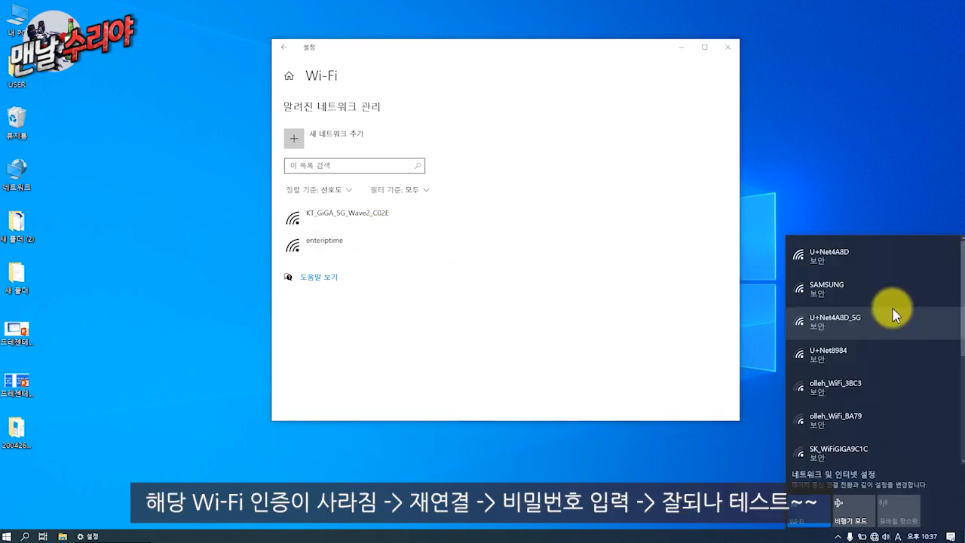
{"action": "left_click", "coordinate": [874, 271]}
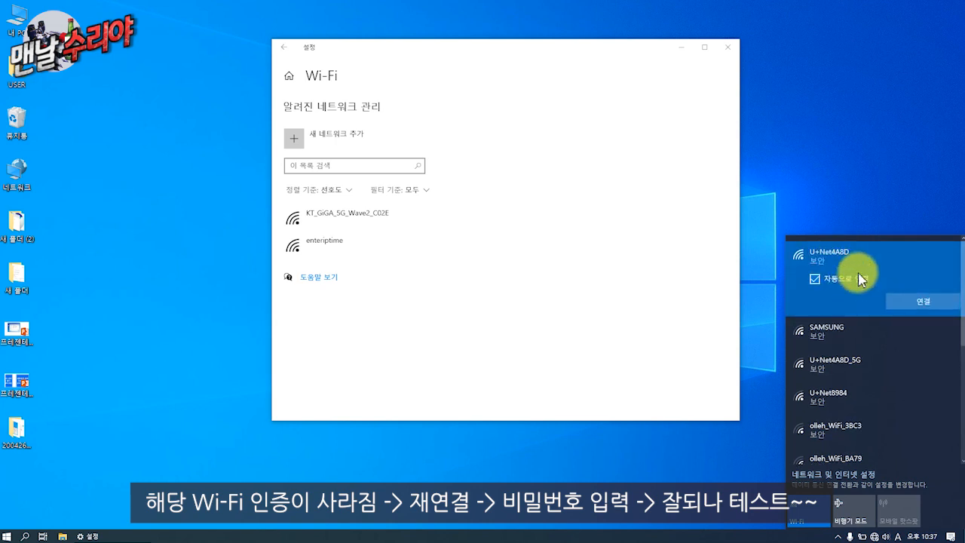
{"action": "left_click", "coordinate": [910, 304]}
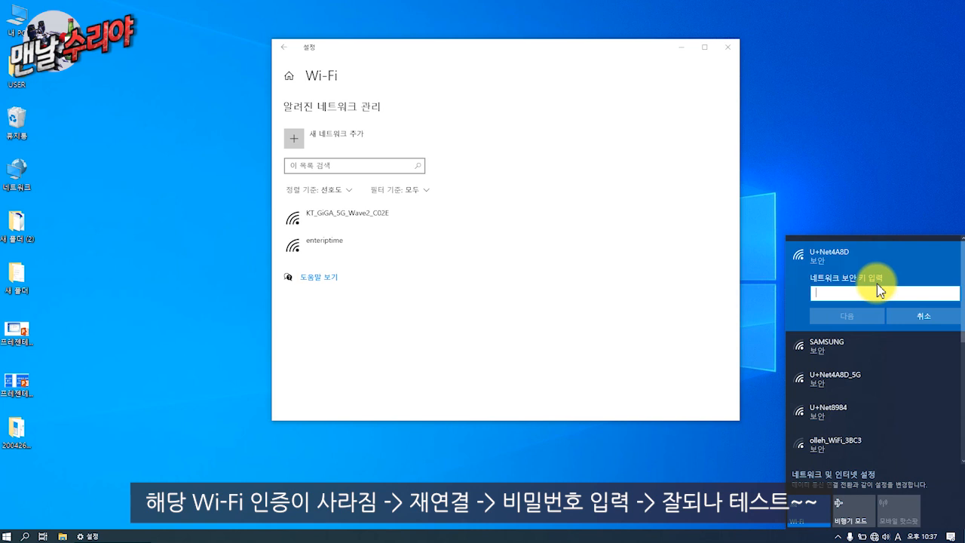
{"action": "type", "text": "*******"}
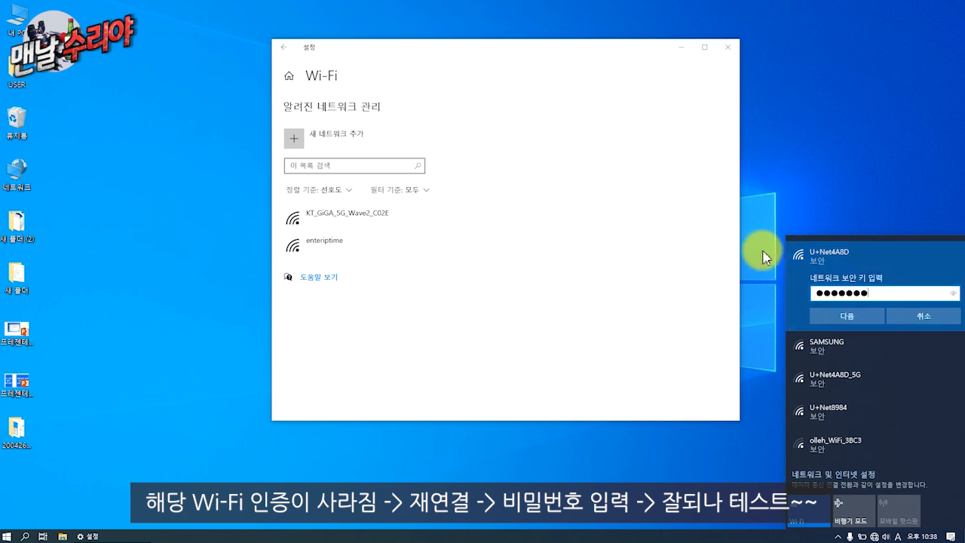
{"action": "left_click", "coordinate": [846, 316]}
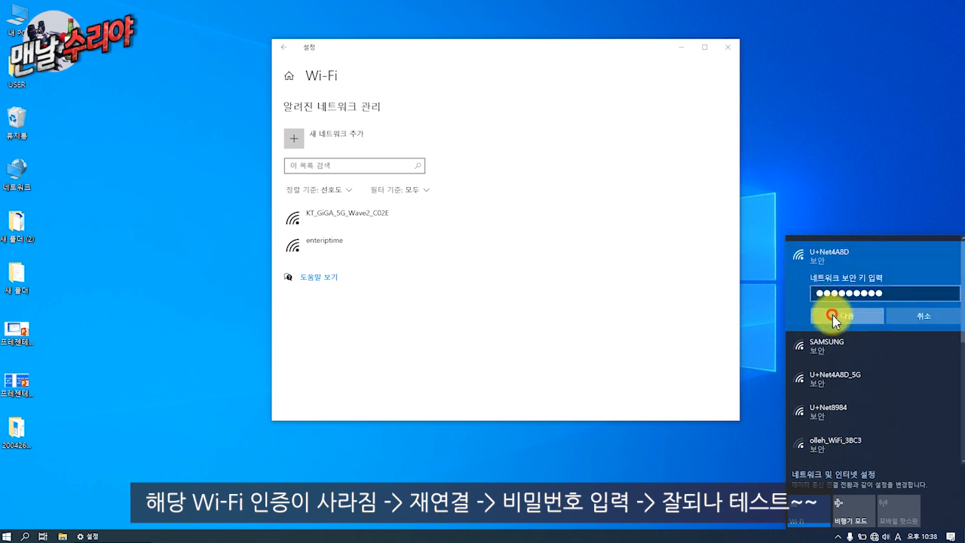
{"action": "left_click", "coordinate": [846, 346]}
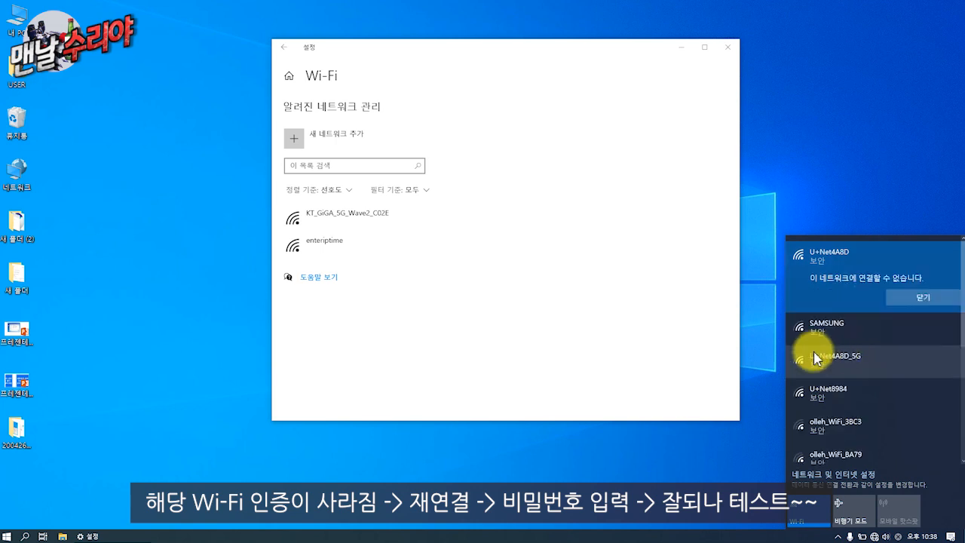